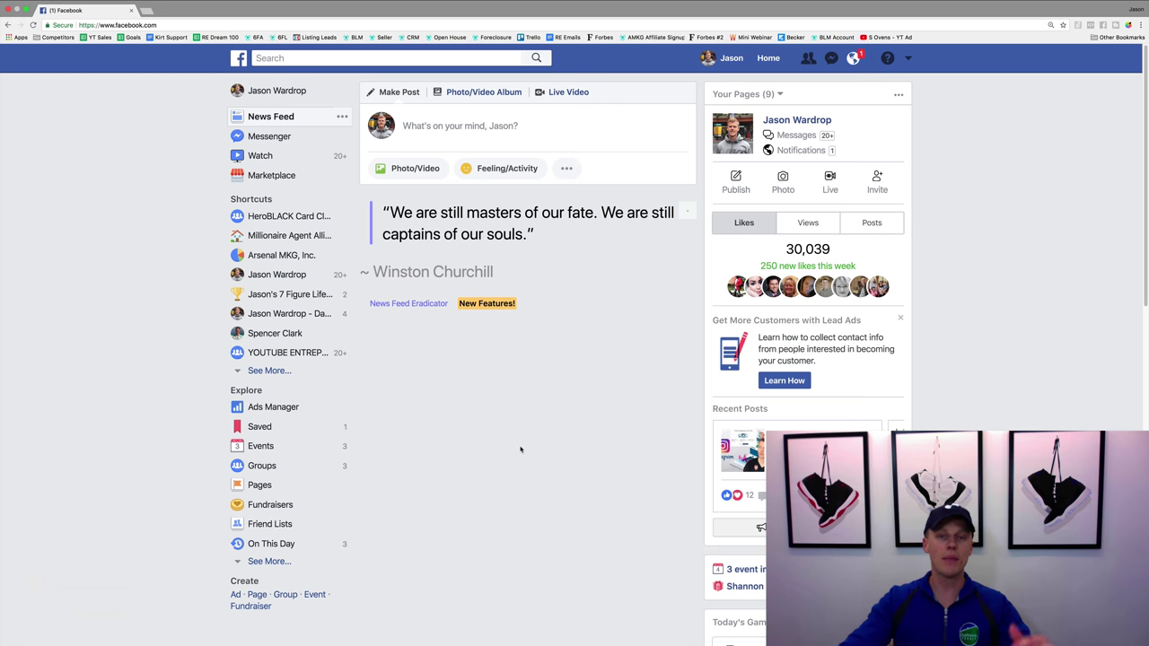
- Go to Ads Manager and open the Audiences tool by searching 'aud'
click(289, 411)
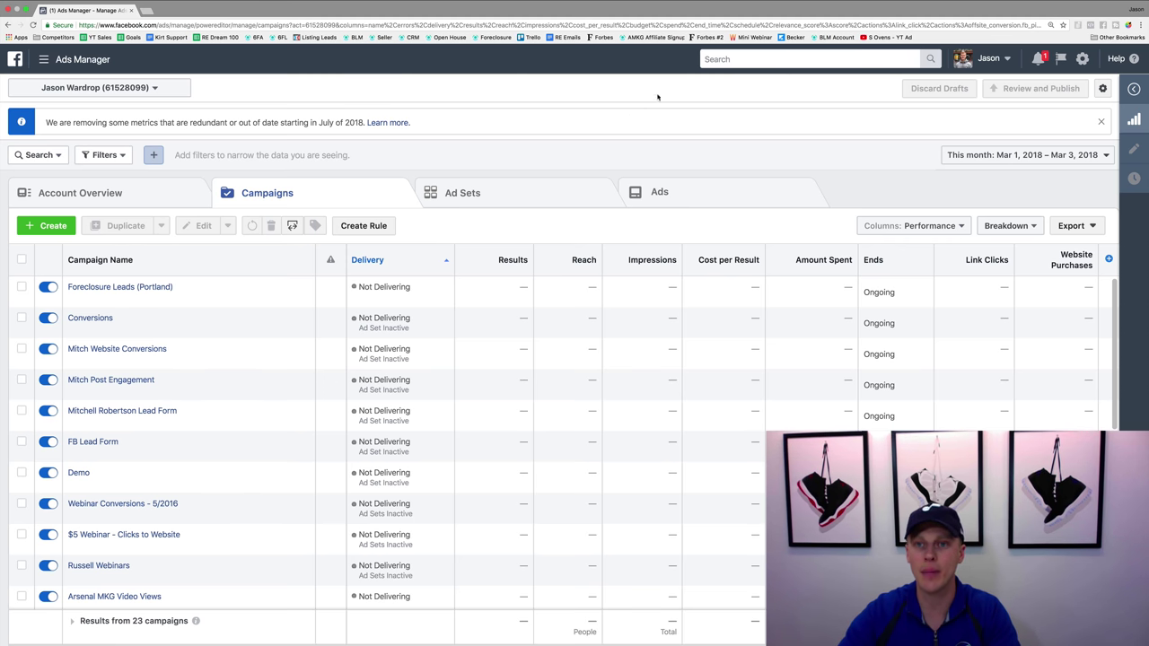
click(925, 59)
text(aud)
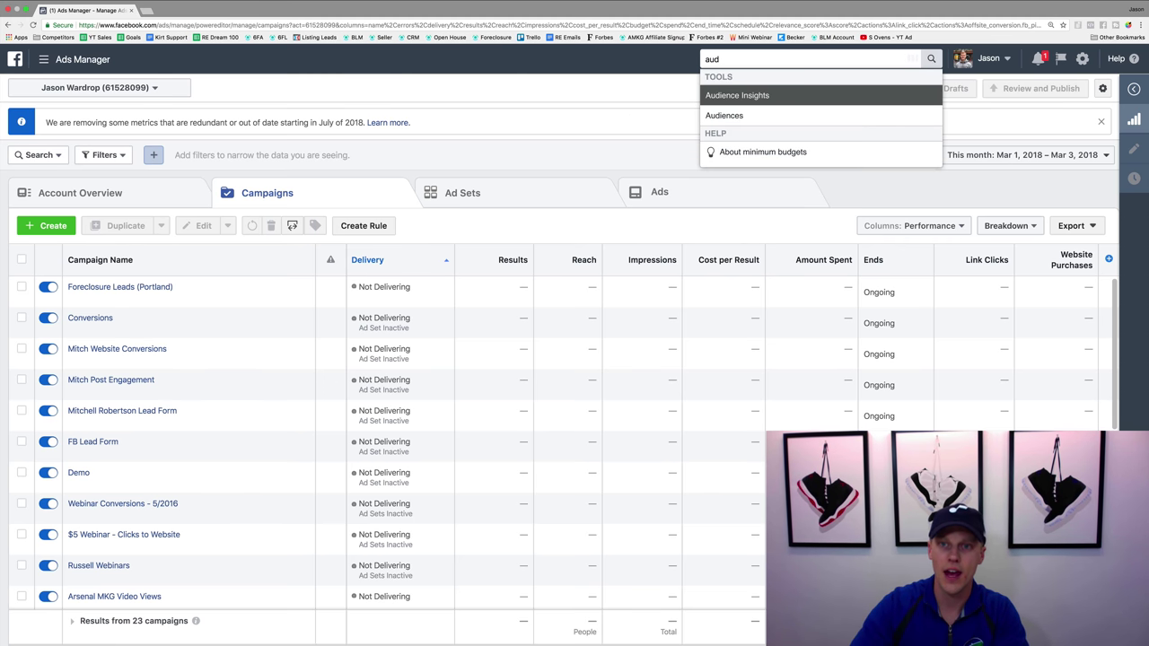
key(Down)
key(Return)
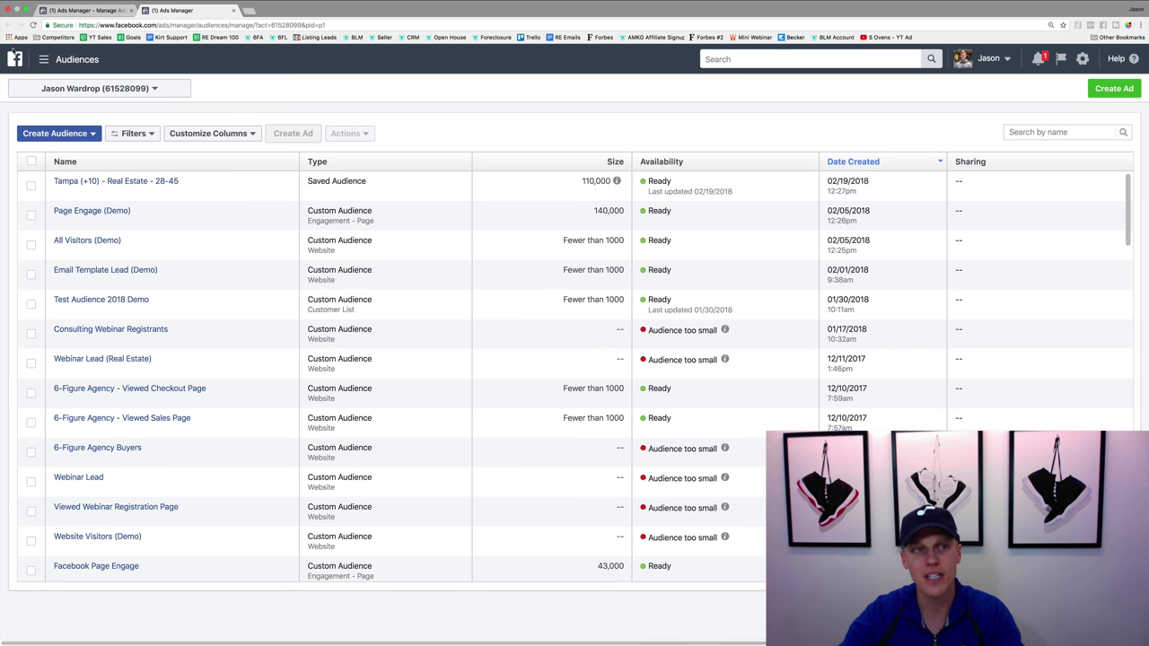
- Begin a new Custom Audience and choose Engagement as its source type
click(77, 135)
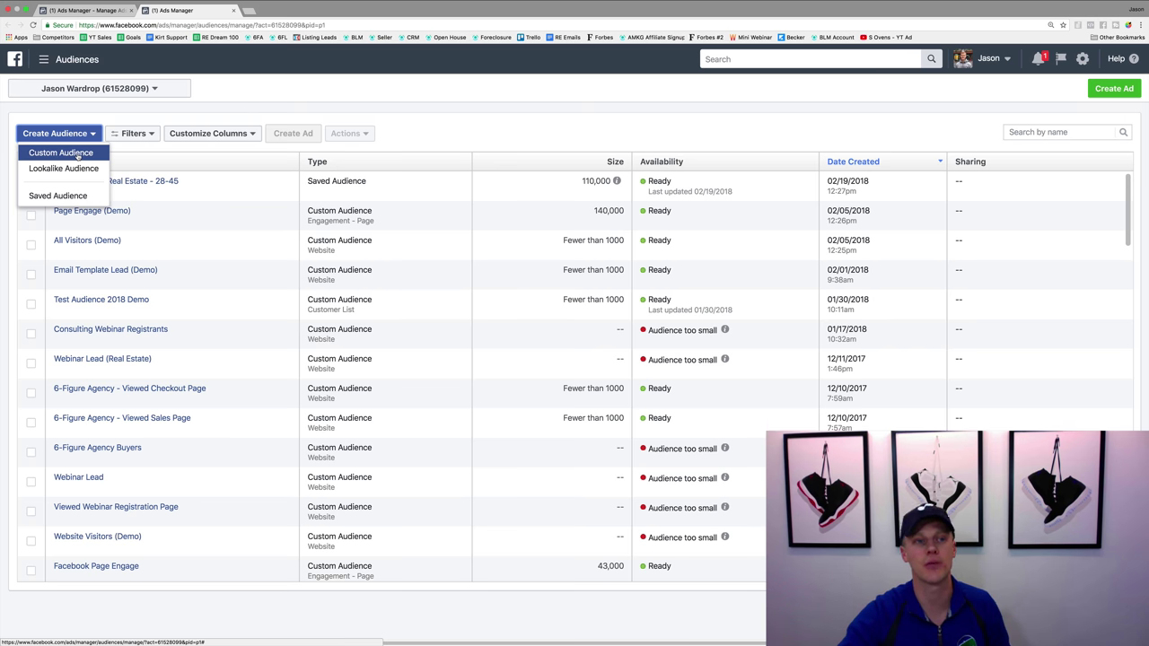
click(77, 154)
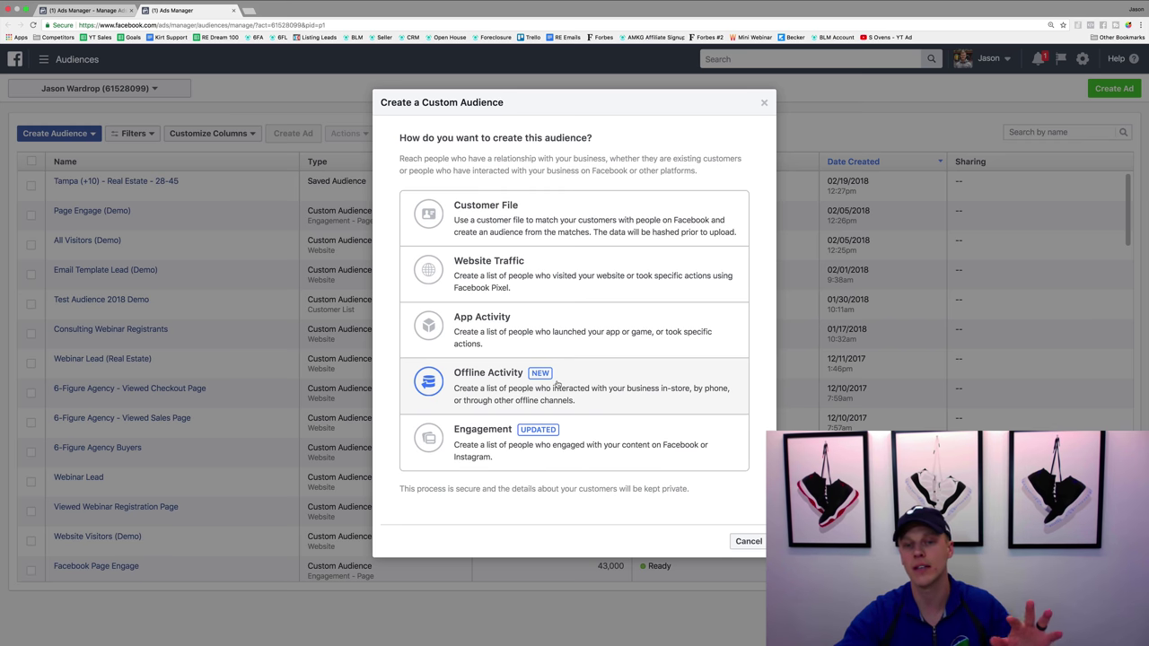
click(477, 443)
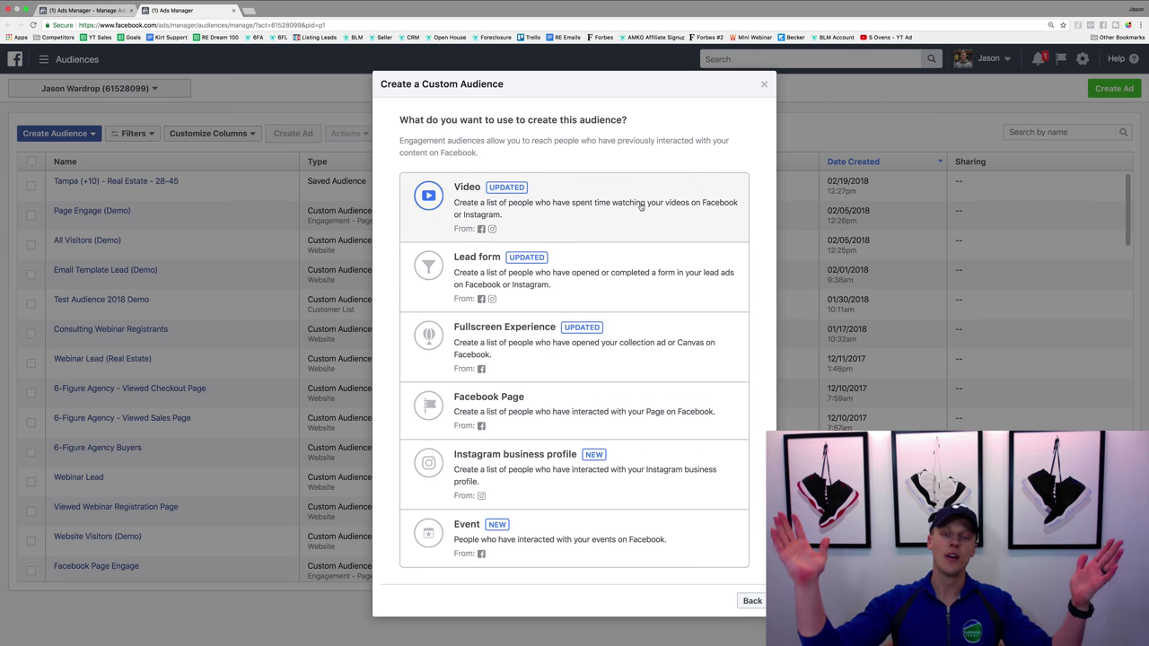
- Use video viewers who watched at least 25% as the engagement source
click(548, 207)
click(531, 229)
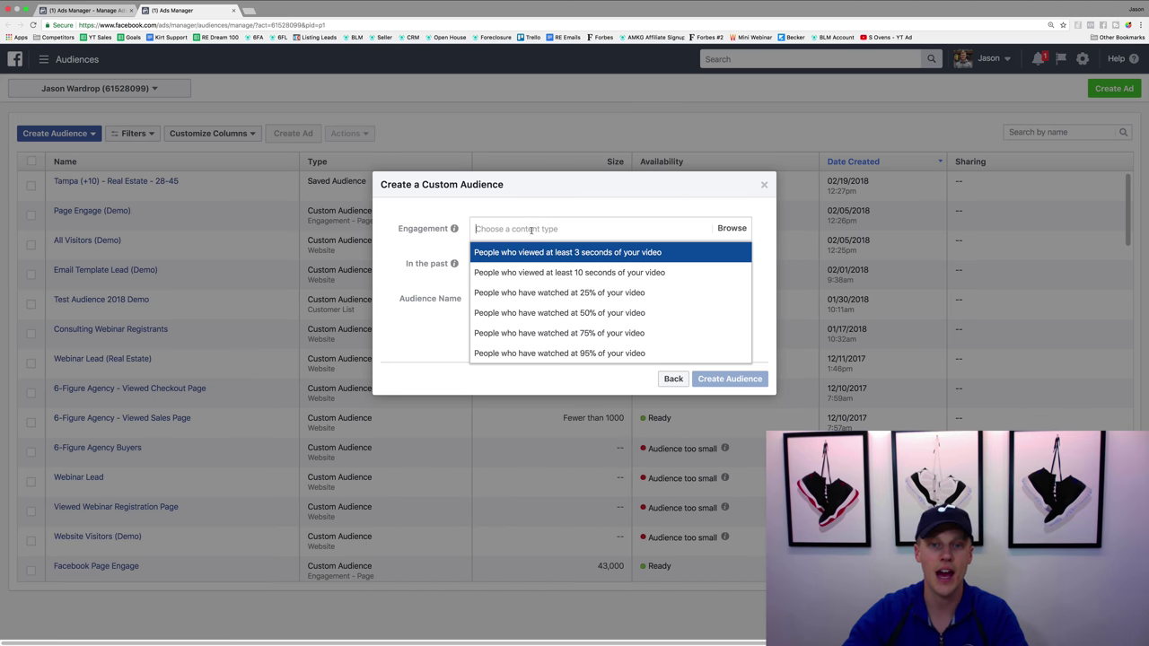
click(564, 294)
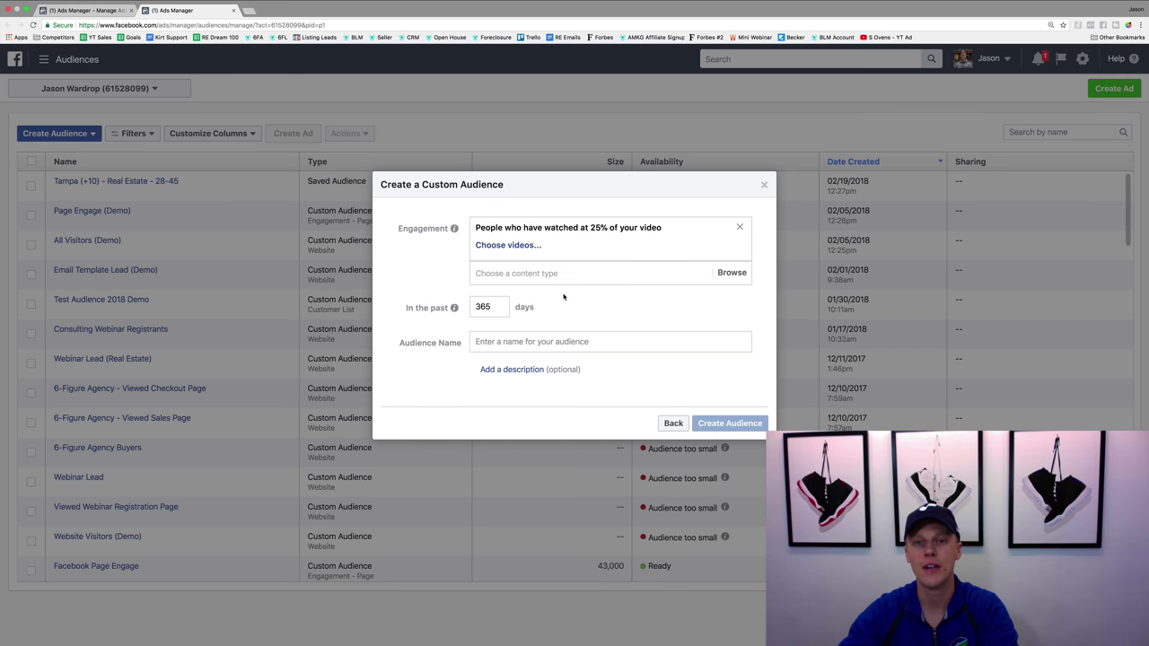
- Choose the webinar video with 75,547 views from the creator's page, with a 365-day lookback
click(514, 250)
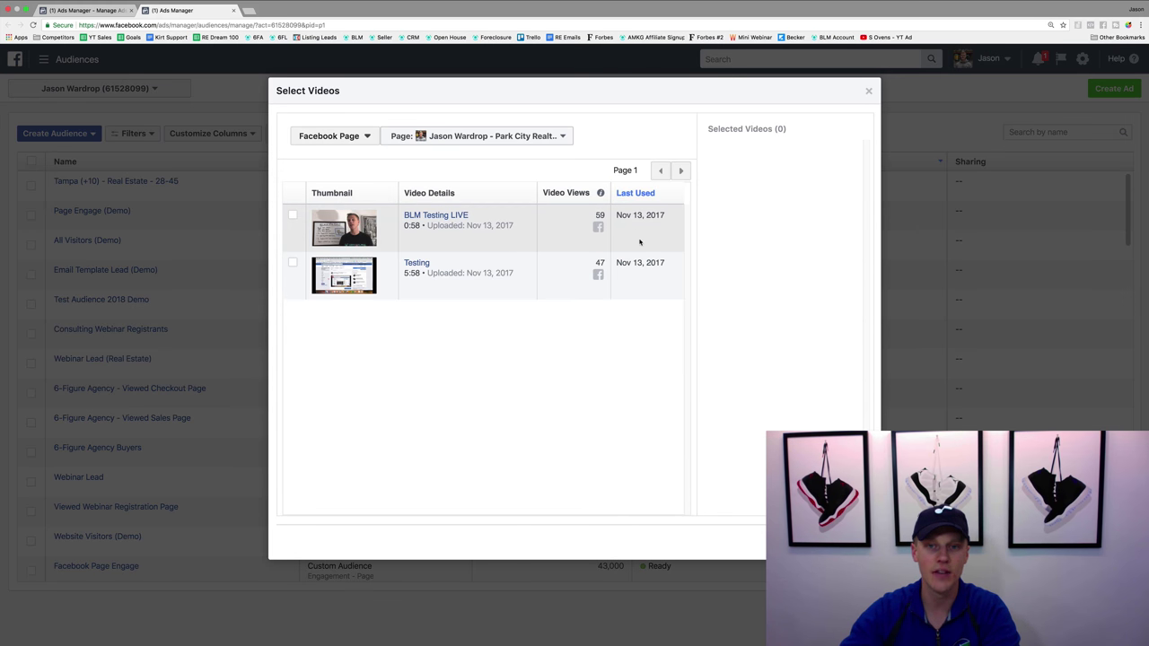
click(530, 139)
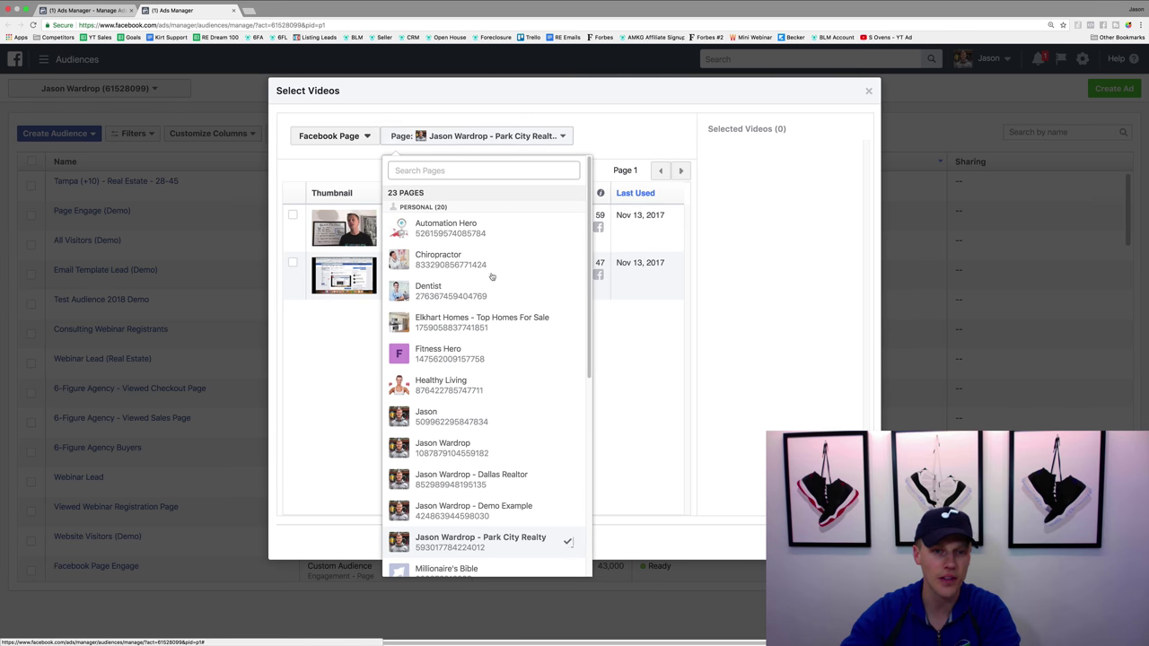
scroll(489, 303, down, 1)
scroll(489, 303, down, 1)
click(494, 404)
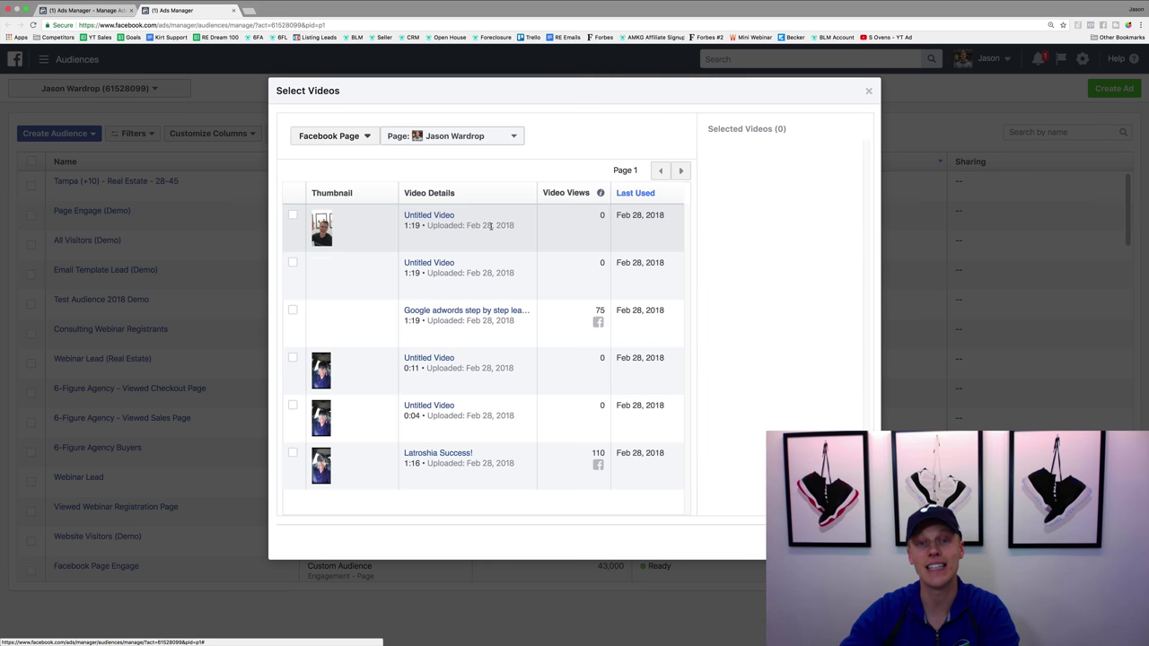
scroll(404, 319, down, 3)
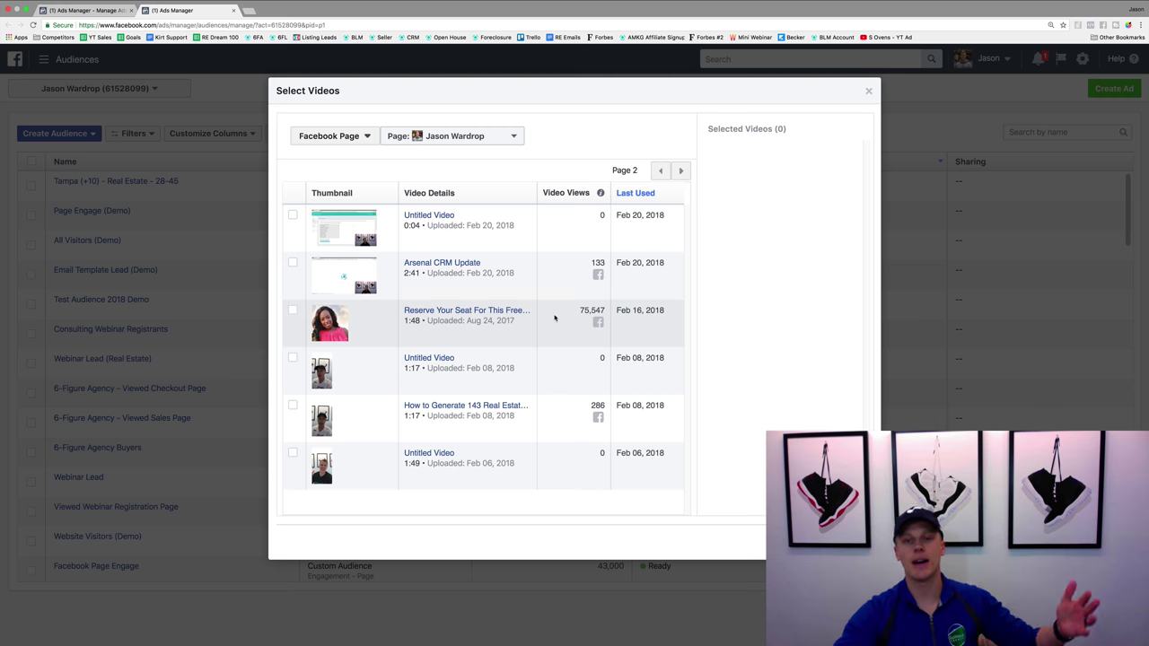
click(293, 310)
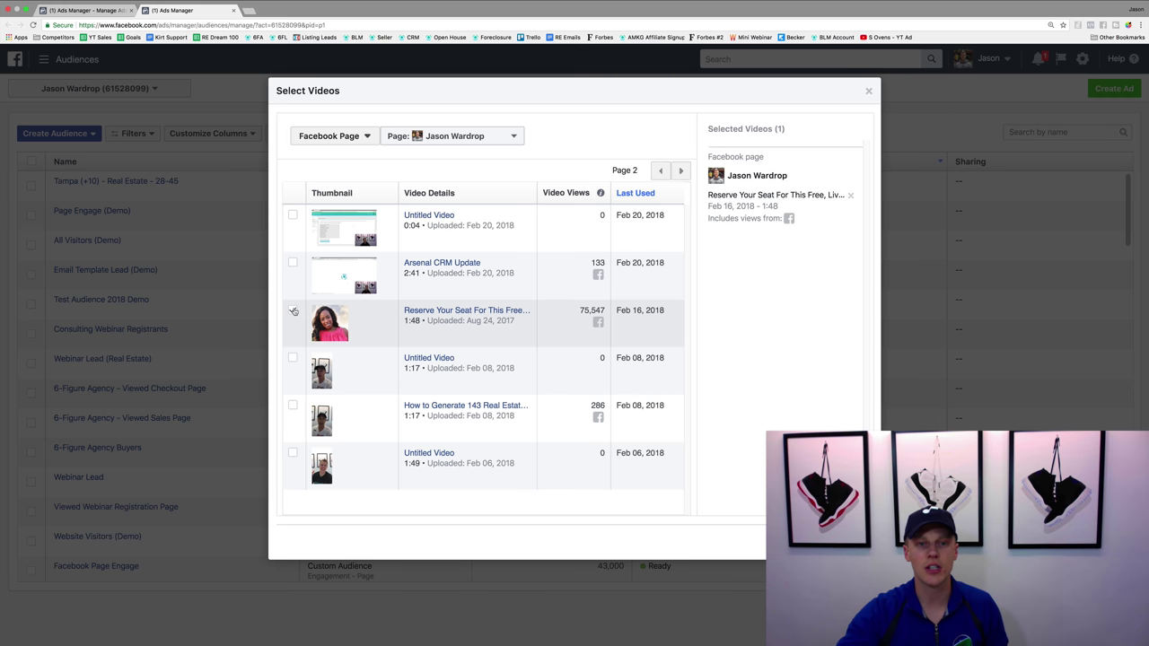
click(842, 541)
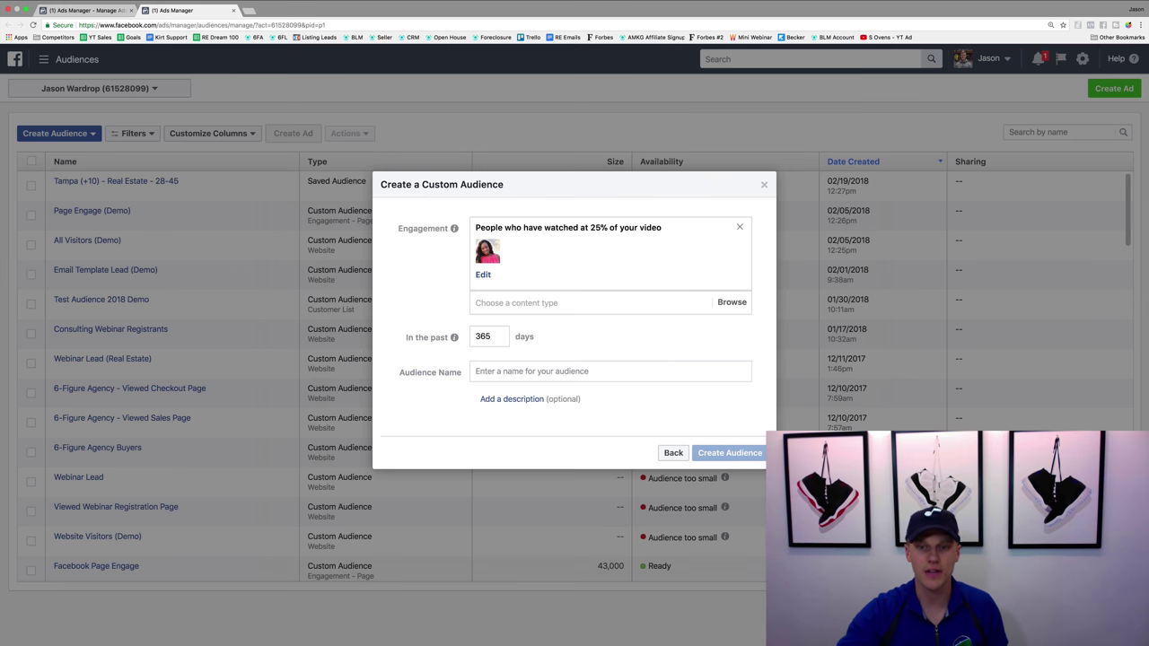
drag(492, 338, 469, 336)
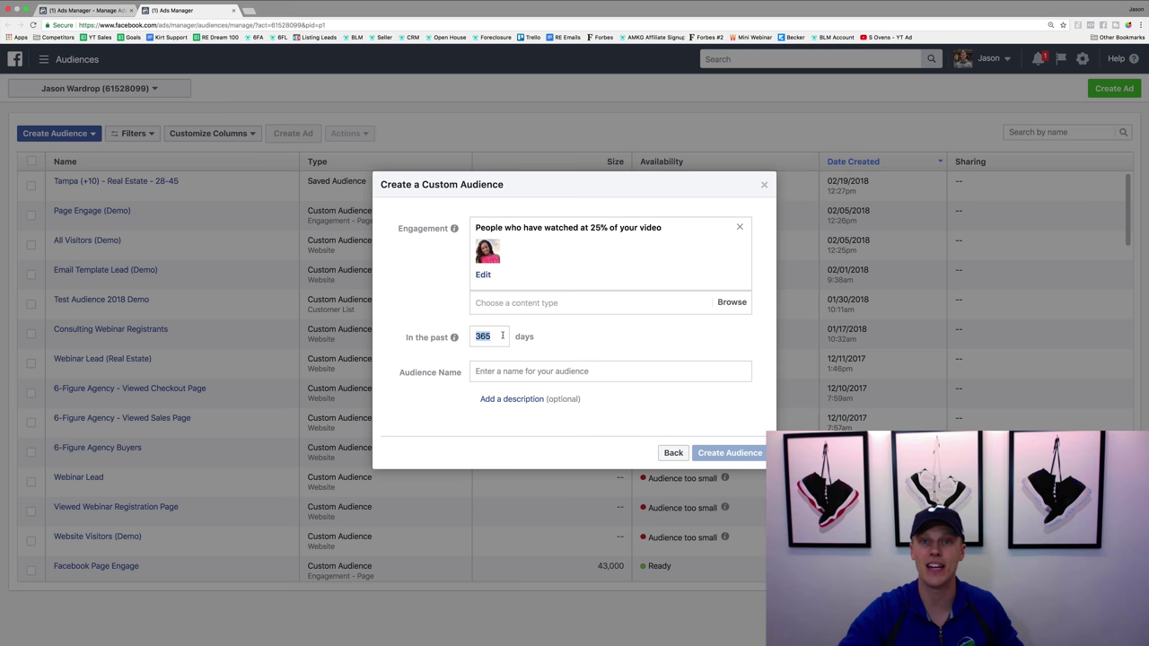
- Name the audience 'Ashley Demo', create it, and close the confirmation screens
click(536, 374)
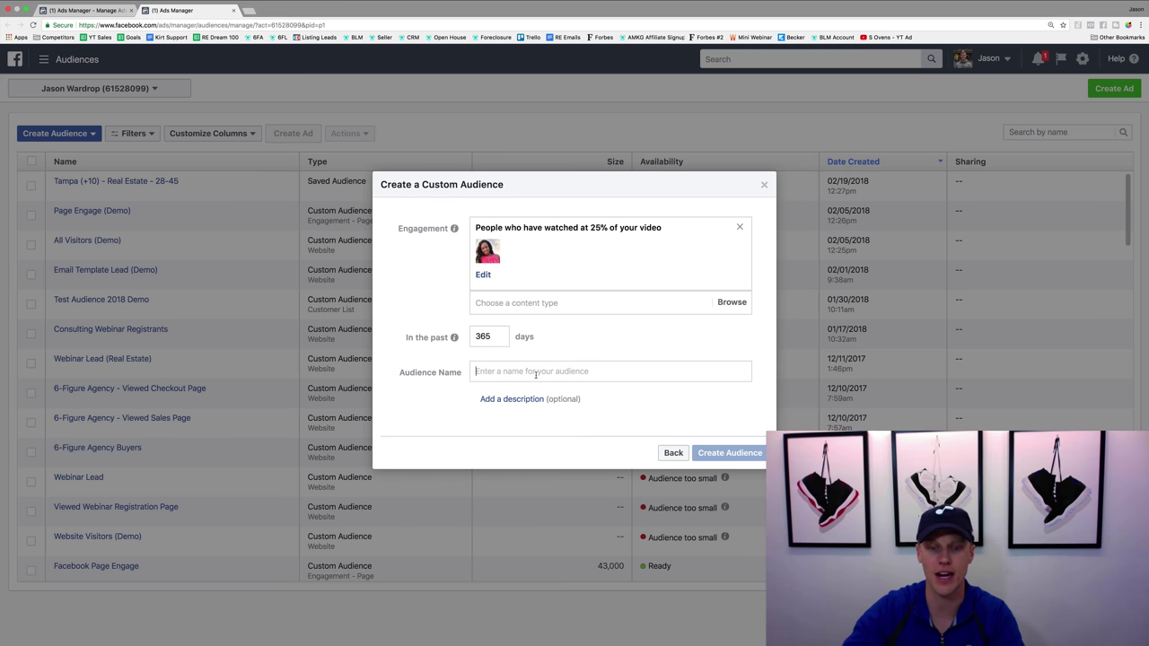
text(Ashle)
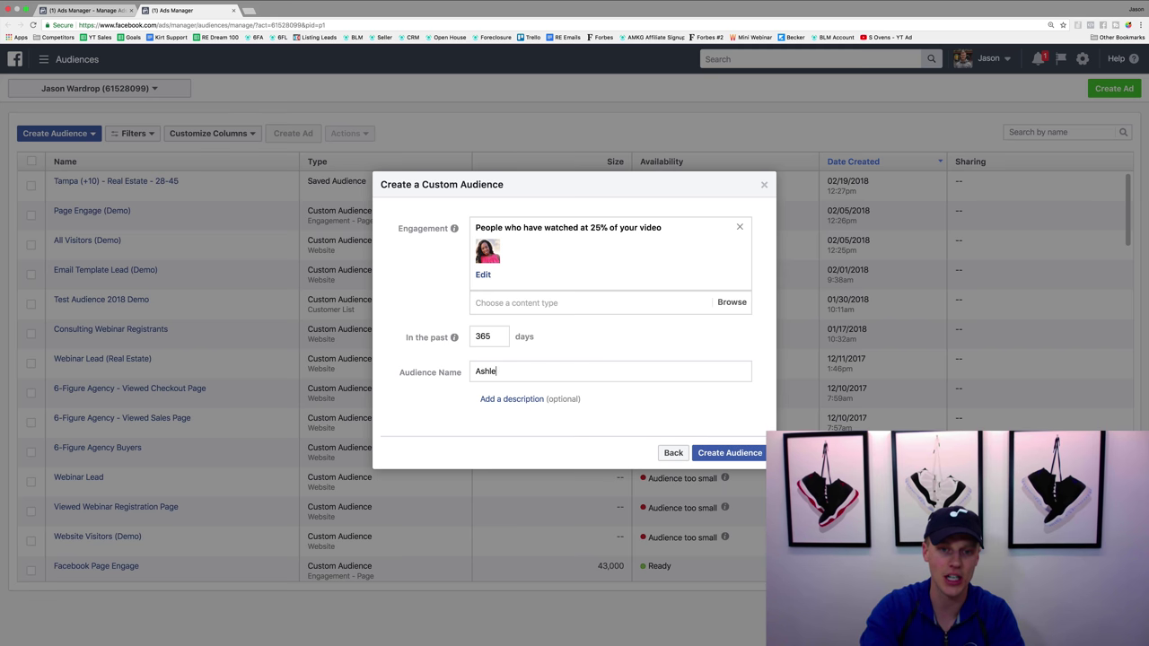
text(y Demo LAA)
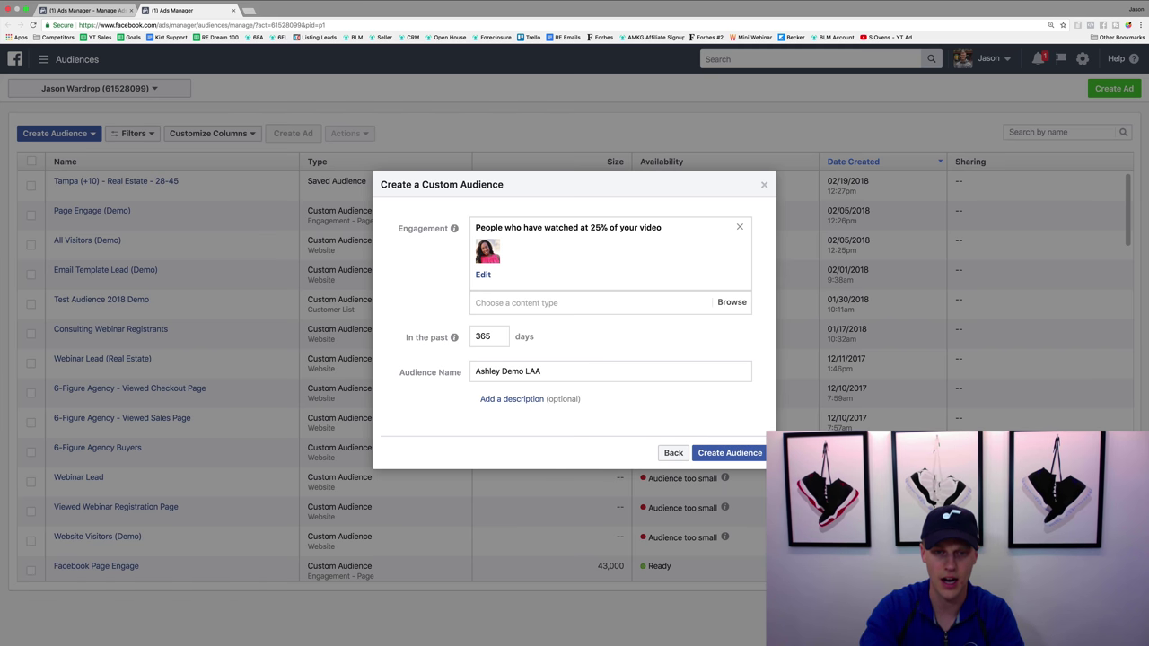
key(BackSpace)
key(BackSpace)
key(BackSpace)
key(BackSpace)
key(BackSpace)
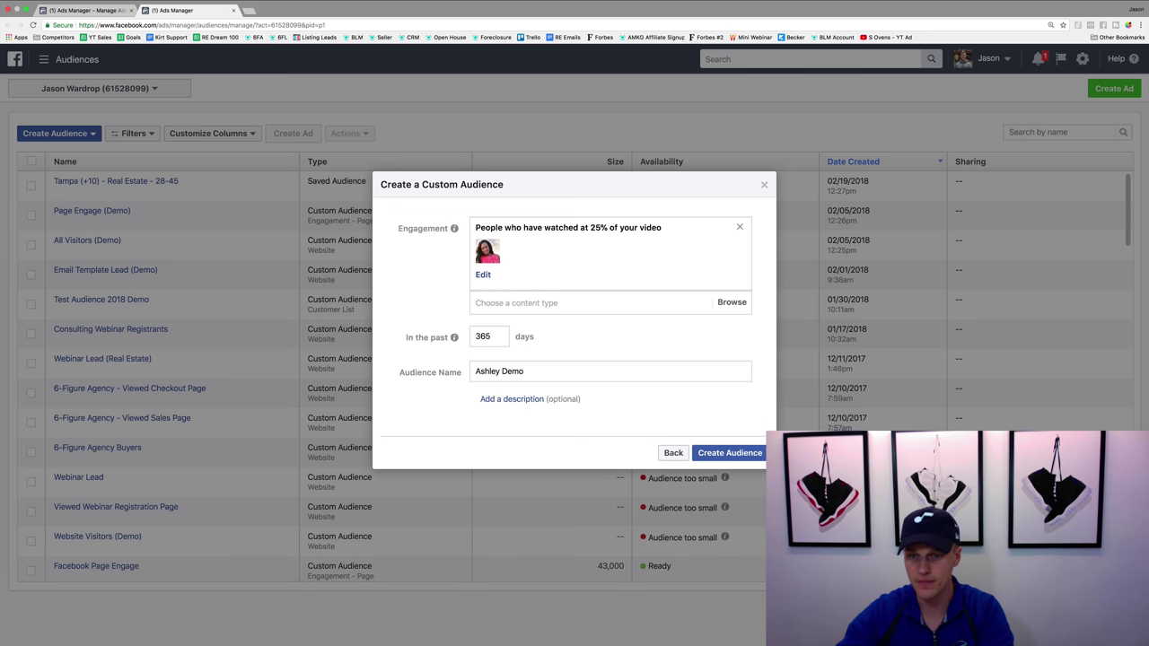
click(730, 453)
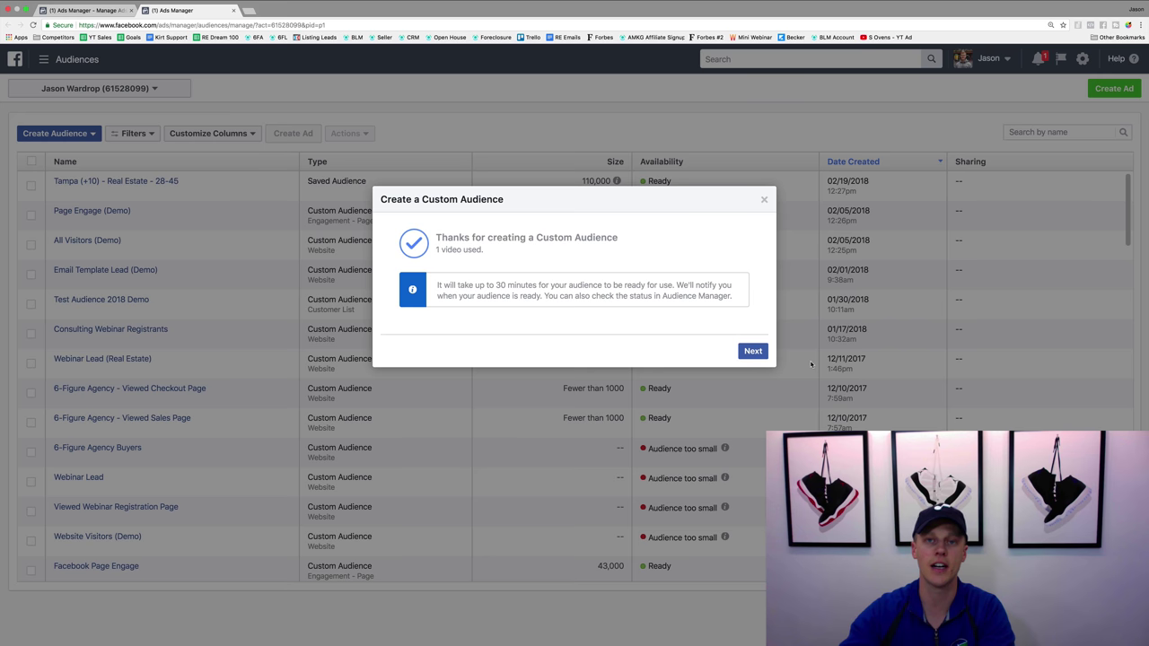
click(752, 352)
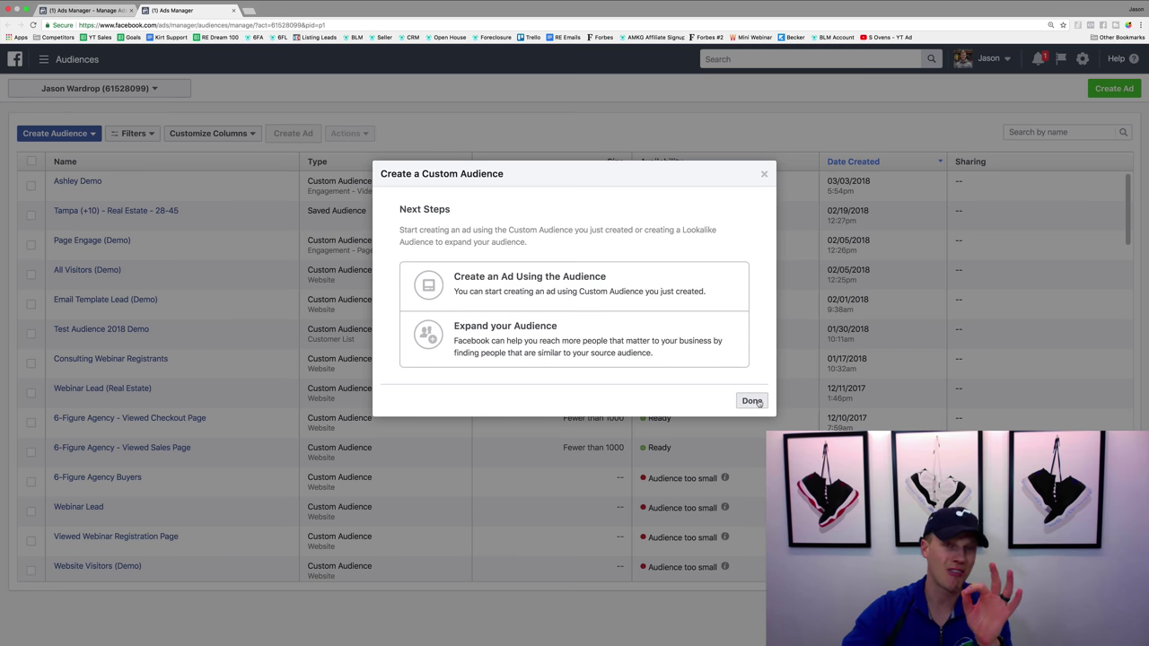
click(759, 402)
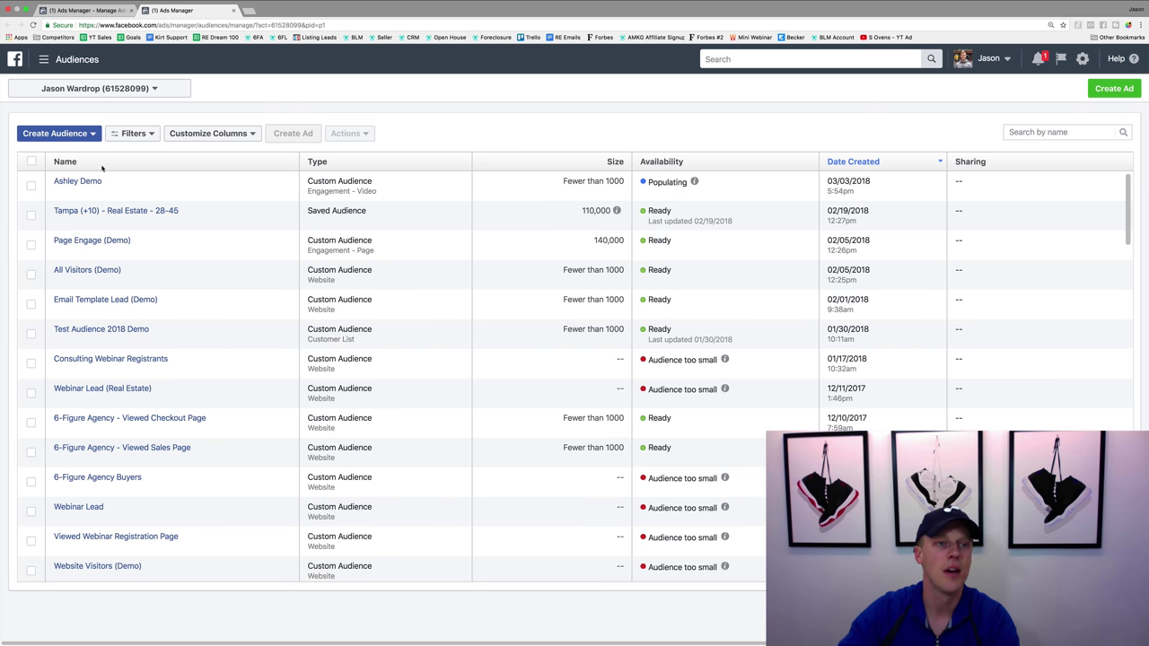
- Start a Lookalike Audience and select Ashley Demo as its source
click(83, 133)
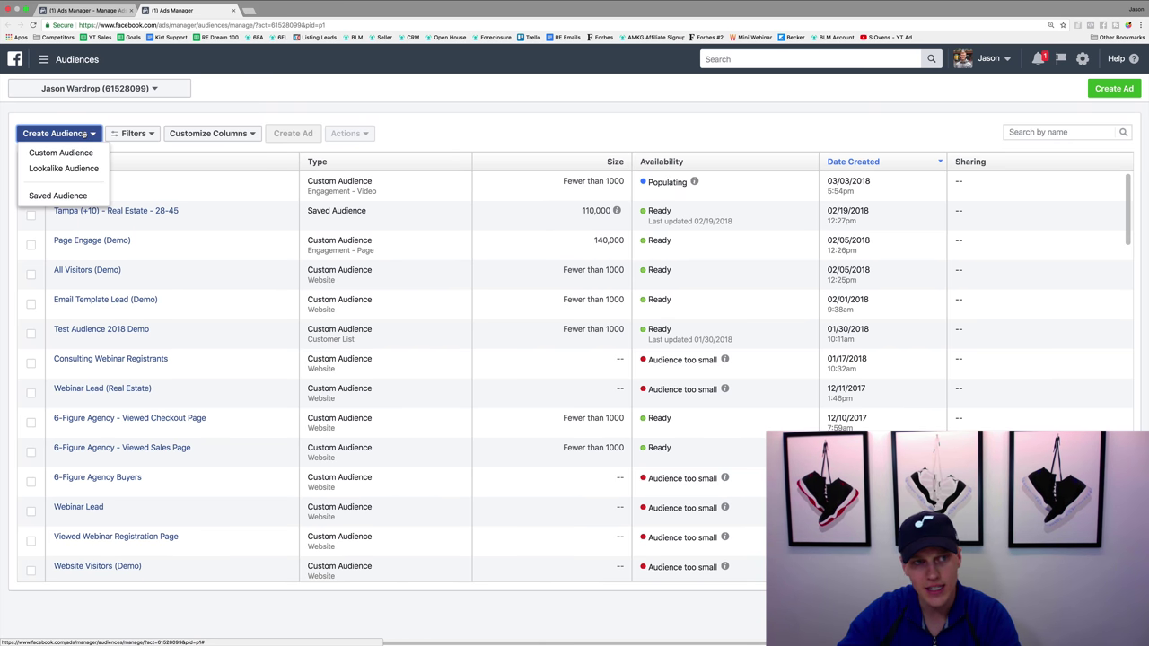
click(72, 169)
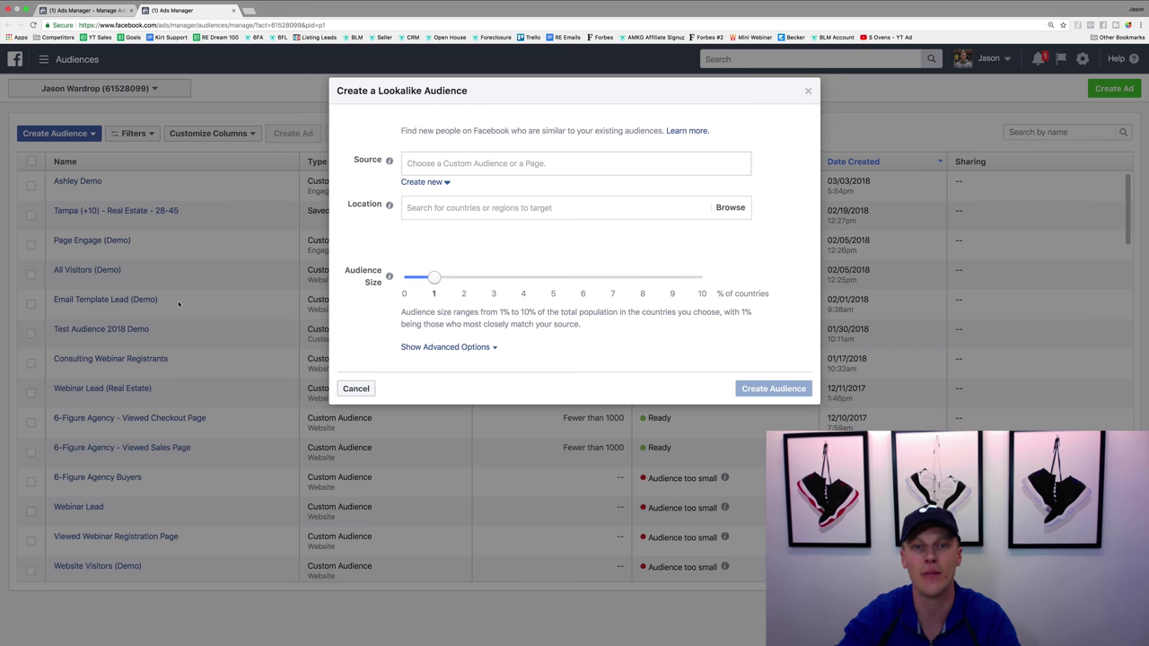
click(423, 163)
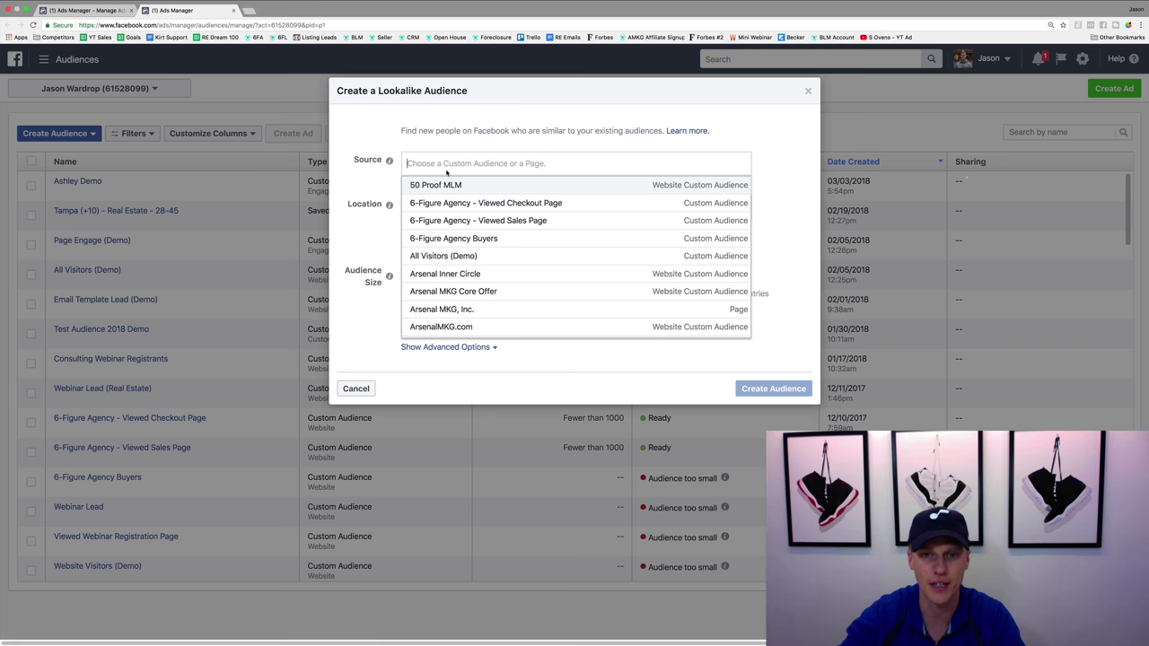
scroll(448, 224, down, 1)
scroll(448, 224, down, 1)
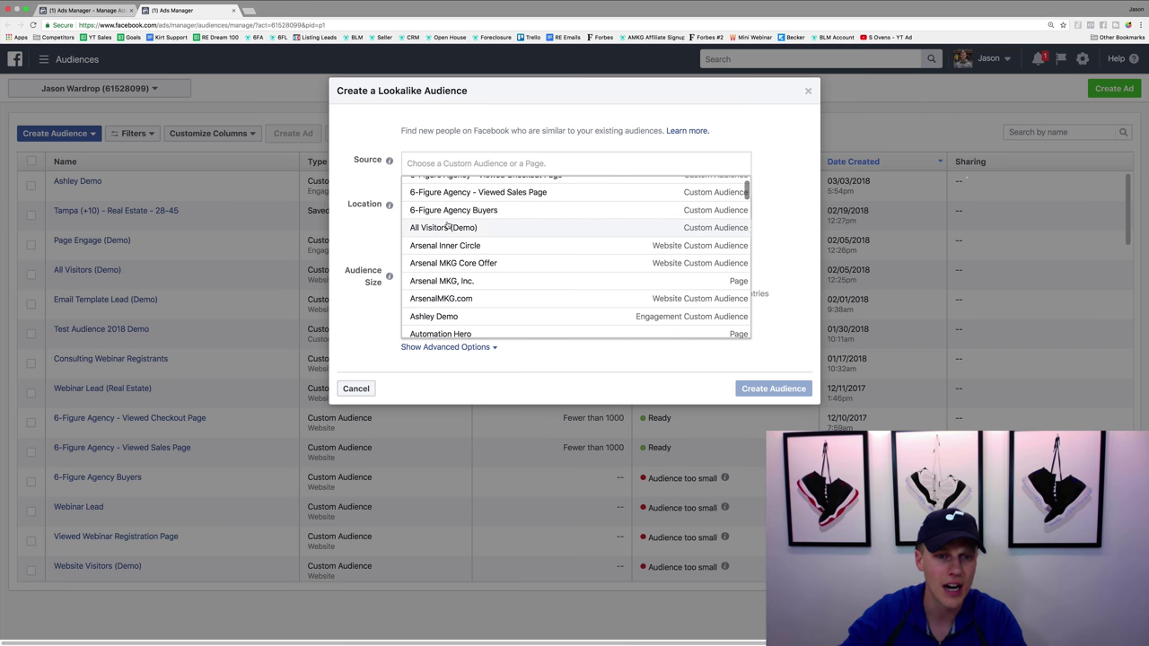
click(453, 315)
click(436, 207)
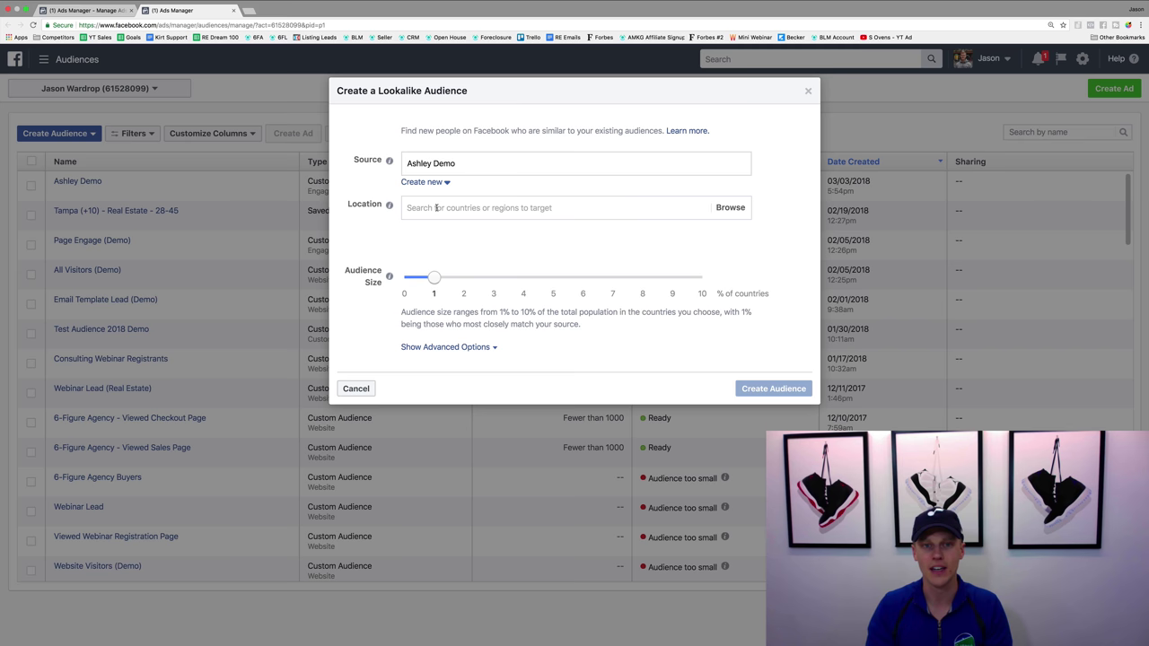
- Set the lookalike's target location to United States
text(United)
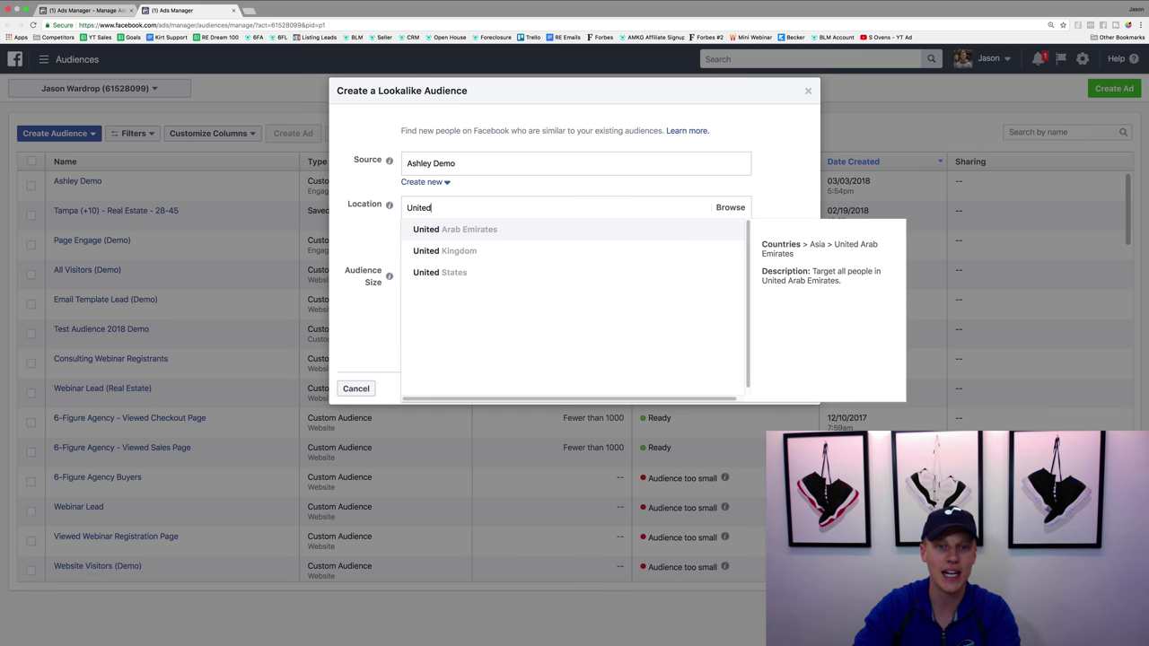
key(Down)
key(Down)
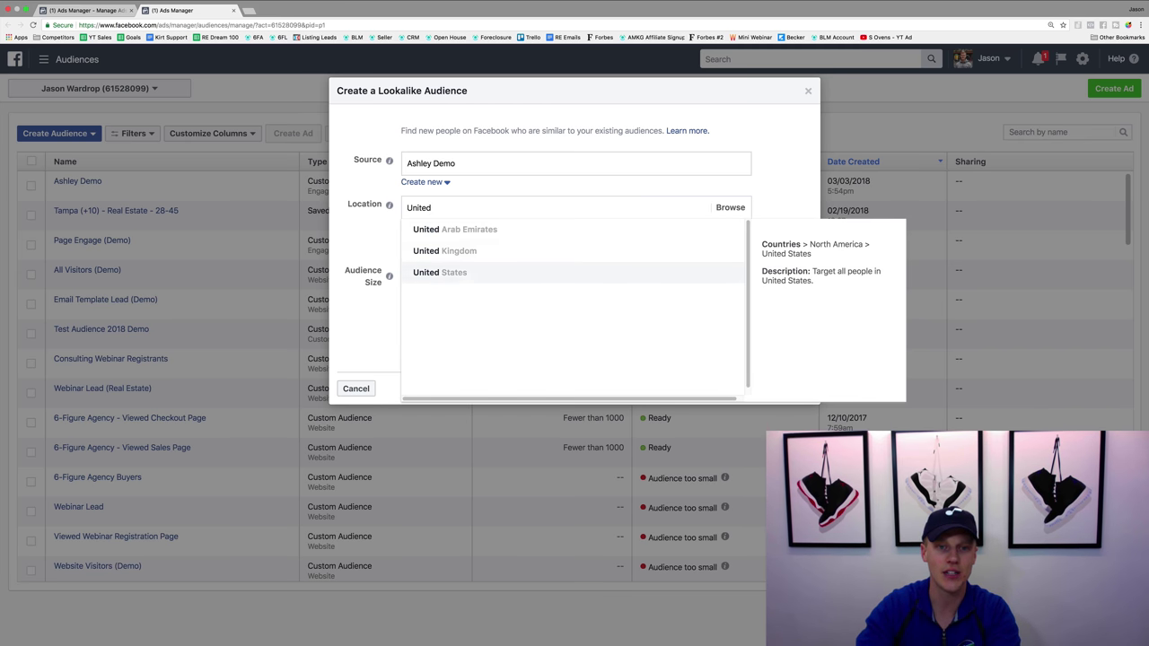
key(Return)
click(368, 252)
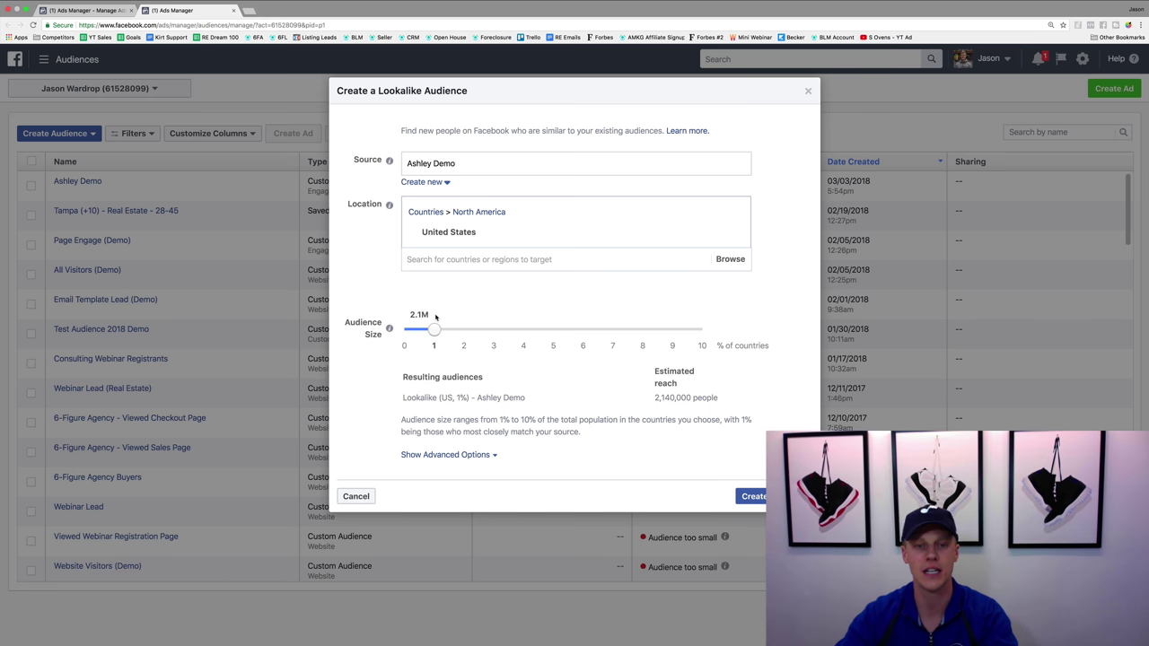
- Make a single 1% lookalike audience instead of three and create it
click(474, 455)
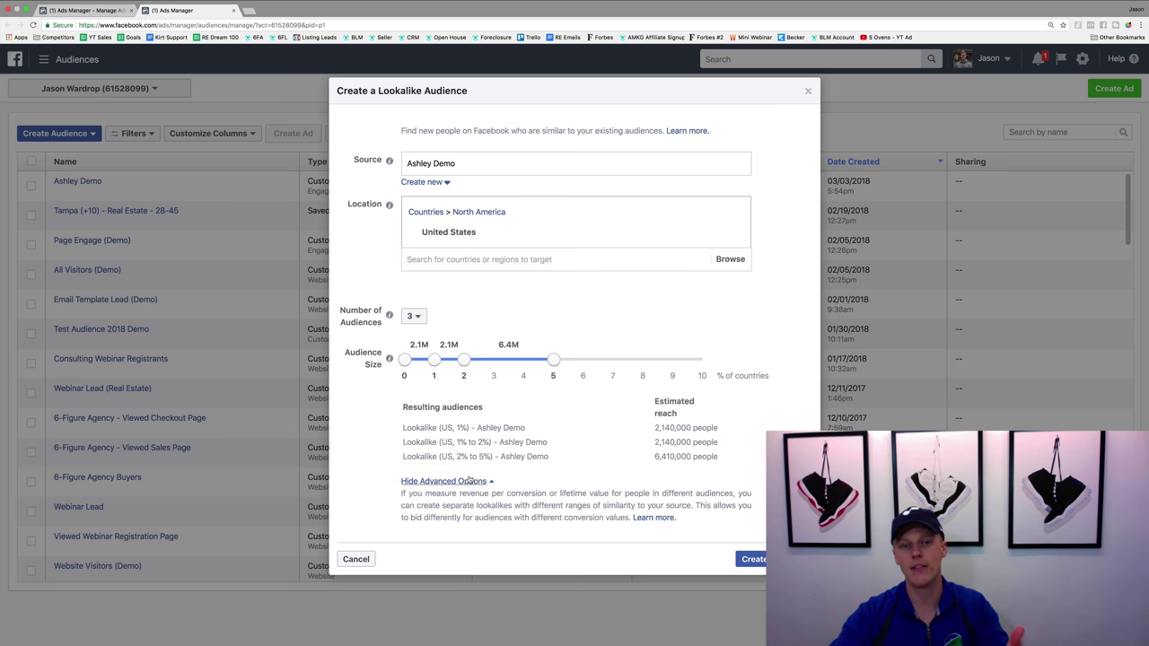
click(412, 316)
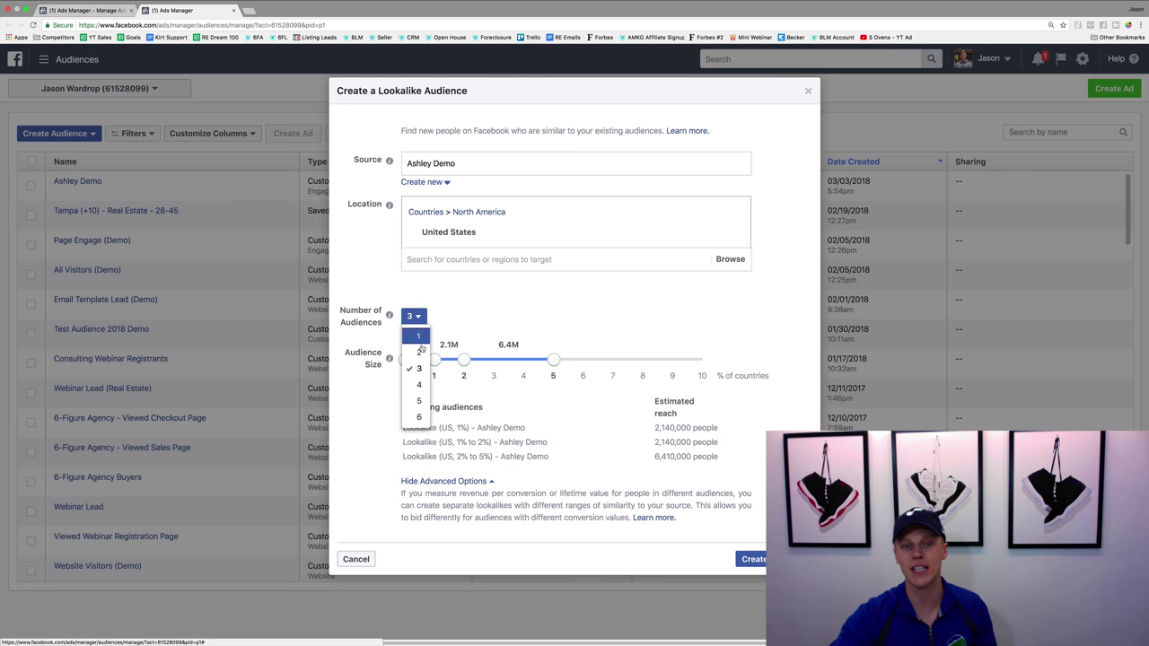
click(482, 378)
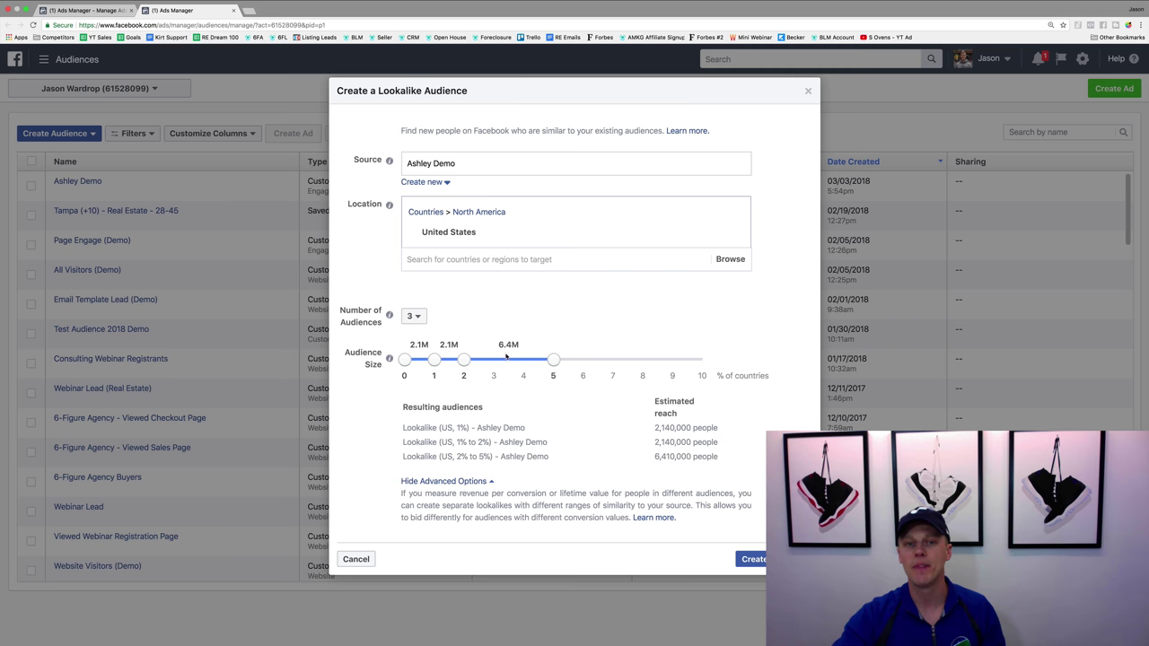
mouse_move(553, 361)
mouse_down()
mouse_move(697, 360)
mouse_move(560, 359)
mouse_up()
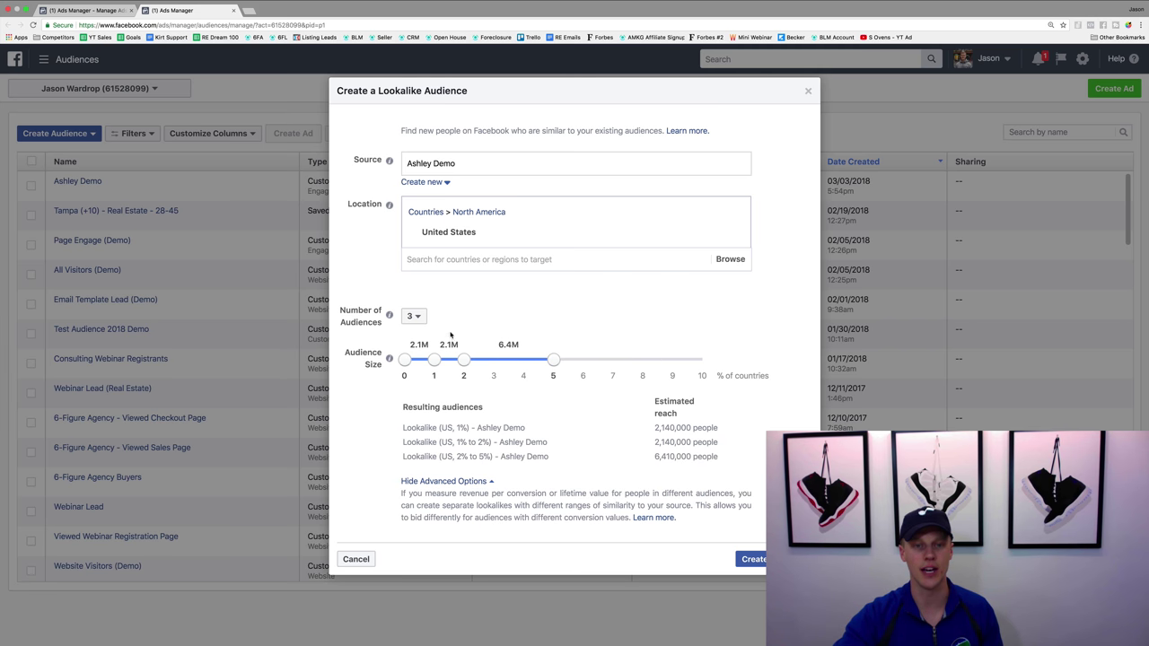
click(413, 316)
click(420, 333)
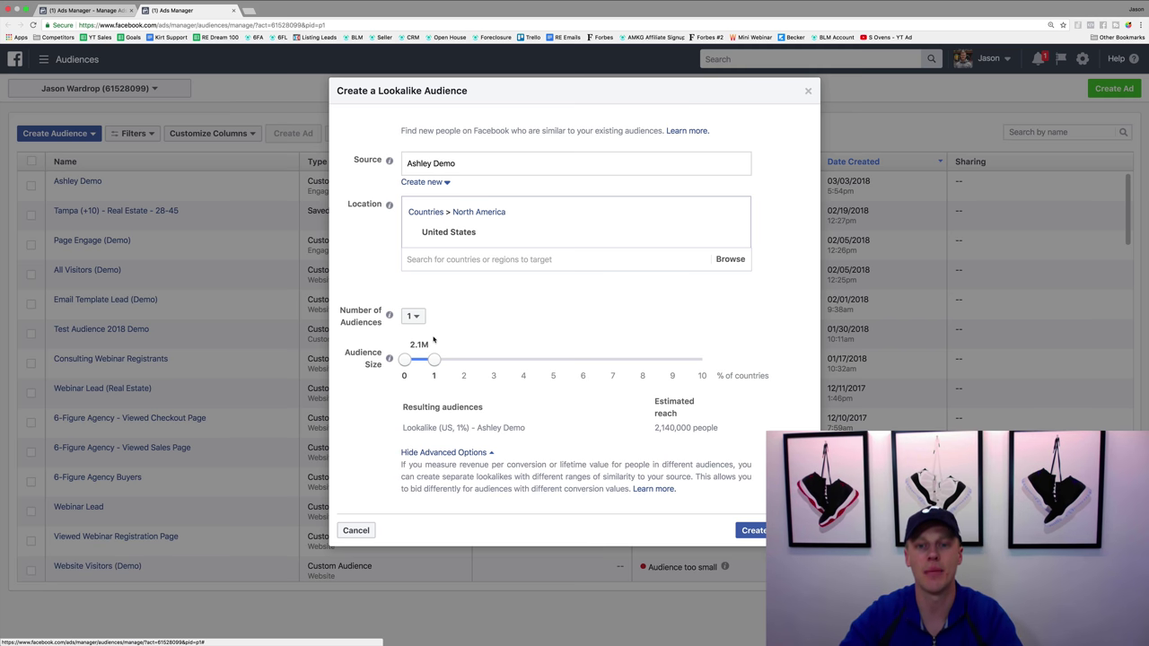
click(752, 531)
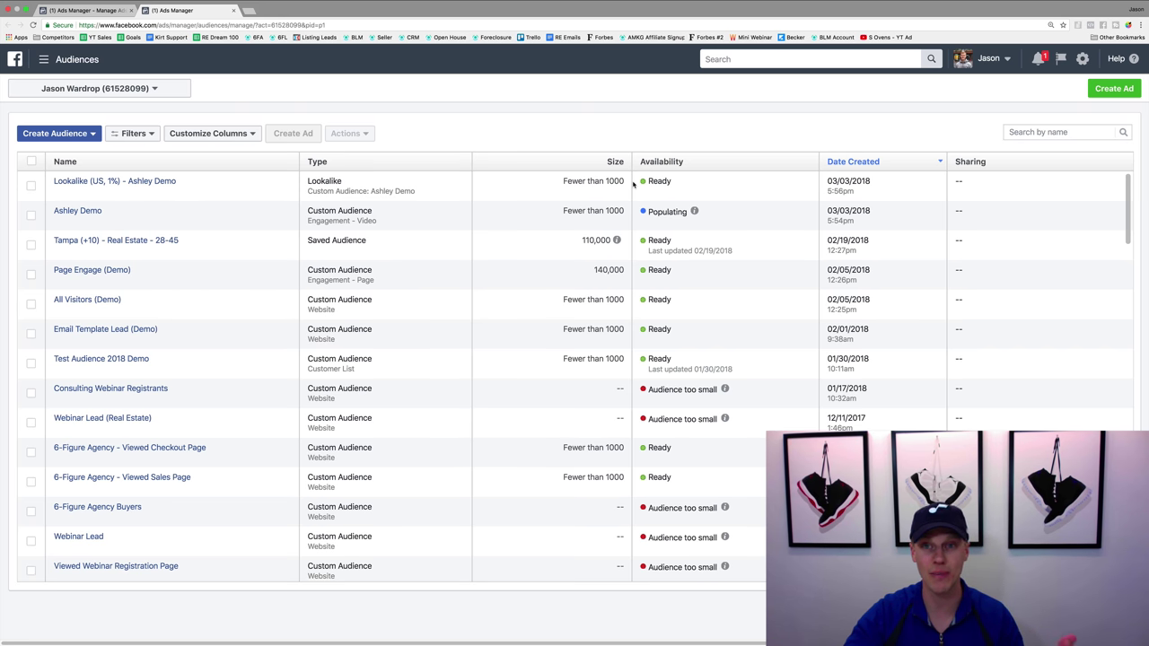
- From the Ads Manager campaigns view, start a new campaign, discarding the previous draft
click(56, 61)
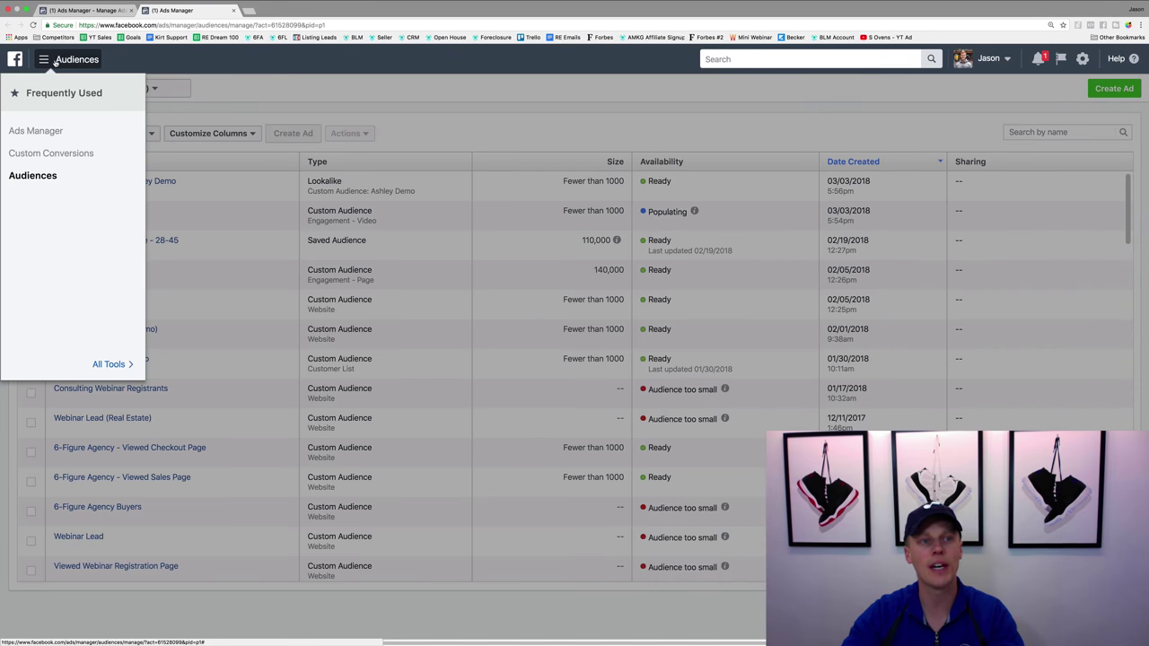
click(58, 126)
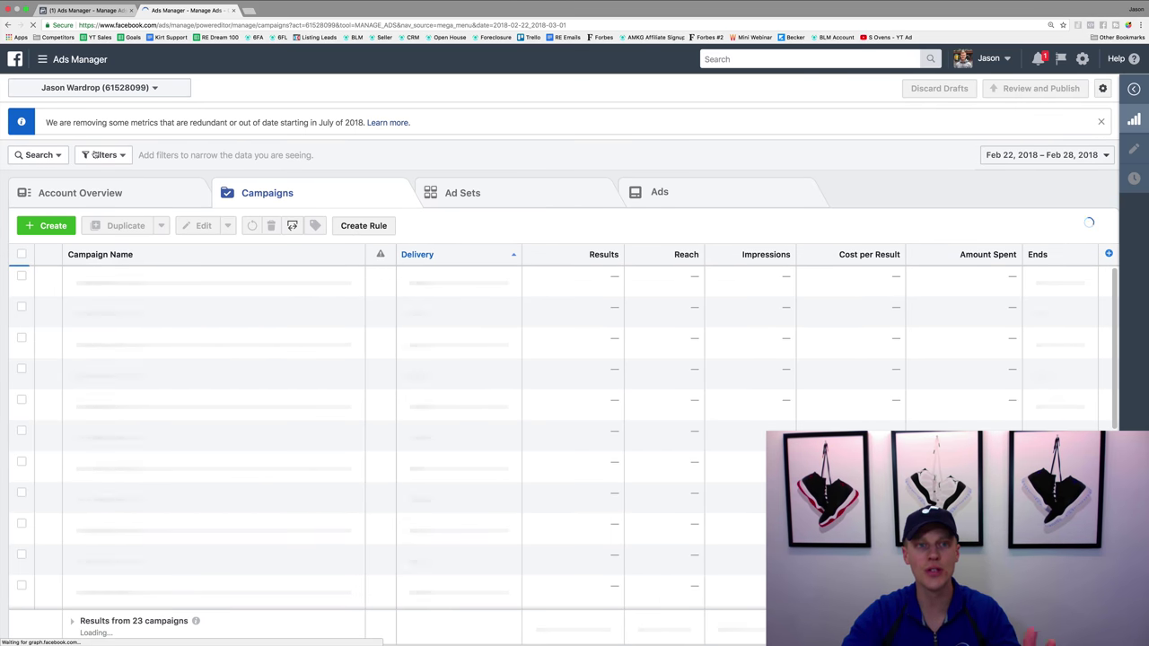
click(56, 225)
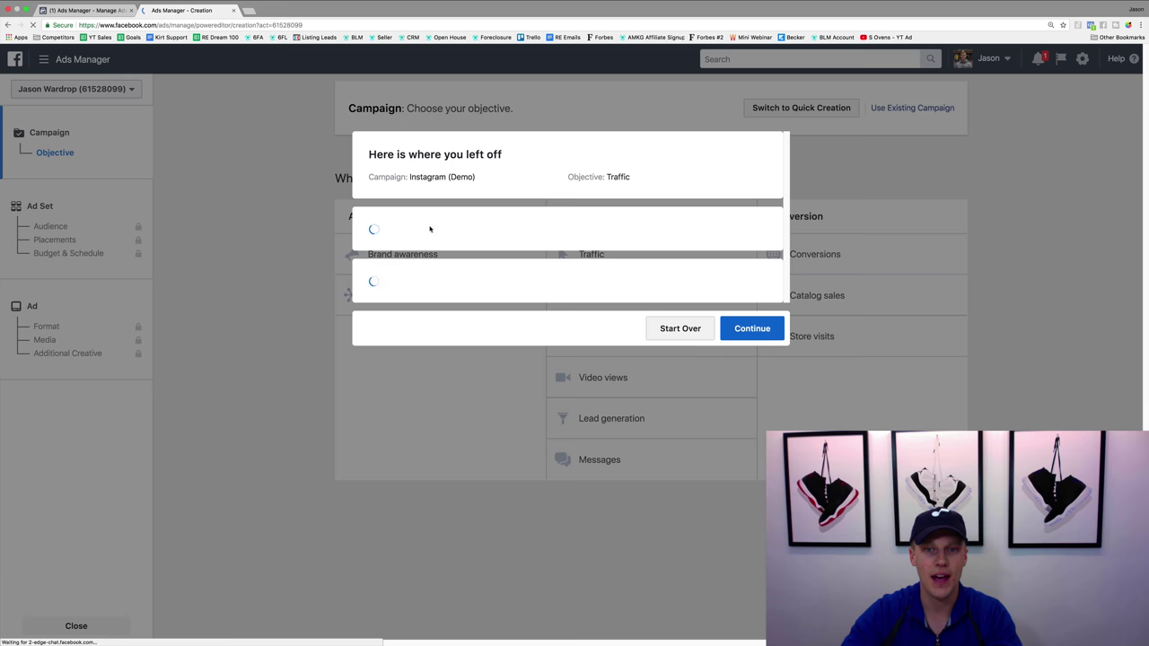
click(687, 535)
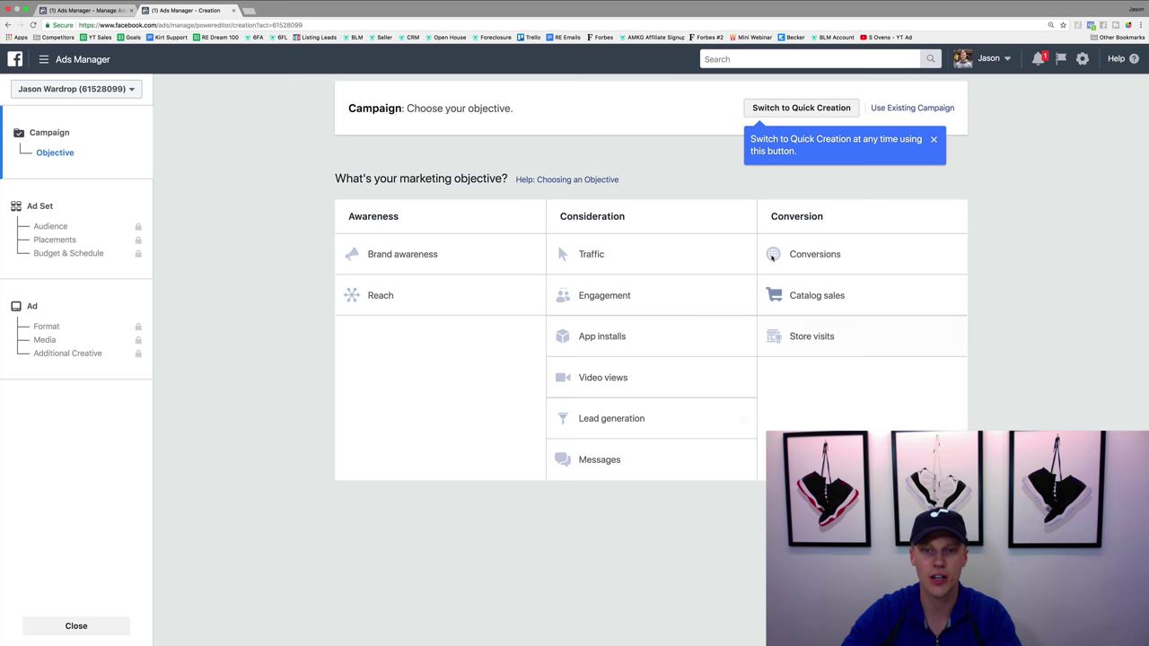
- Choose the Traffic objective, add '(Demo' to the campaign name, and continue to the ad set
click(628, 256)
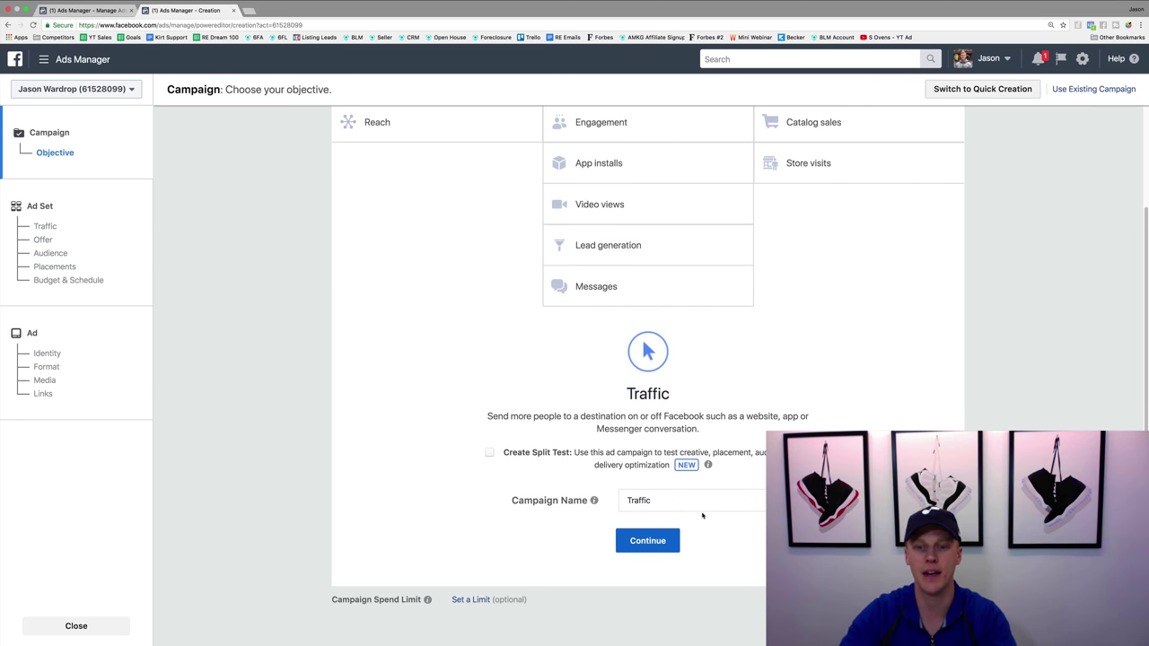
click(711, 501)
text((Demo)
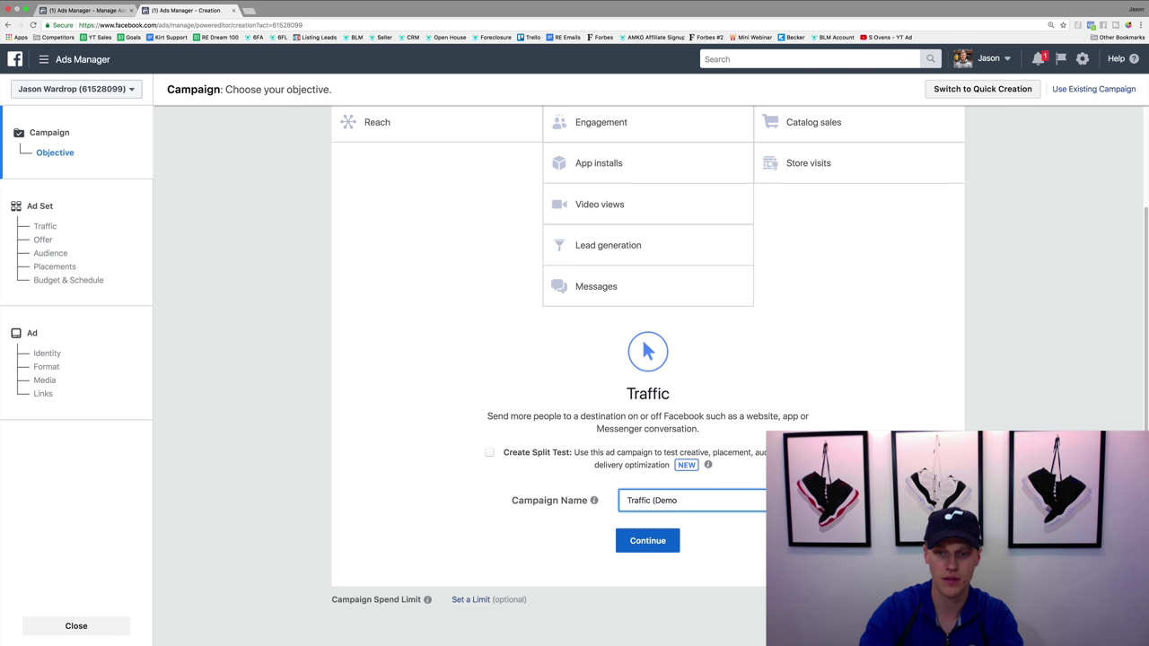
click(672, 540)
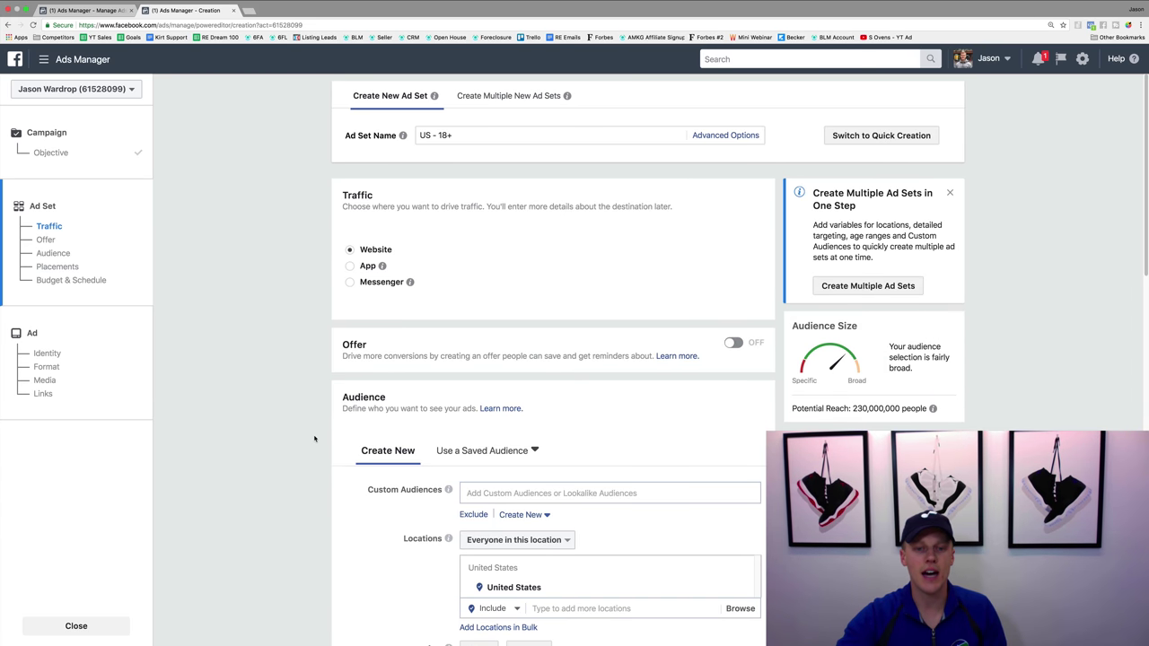
scroll(314, 438, down, 1)
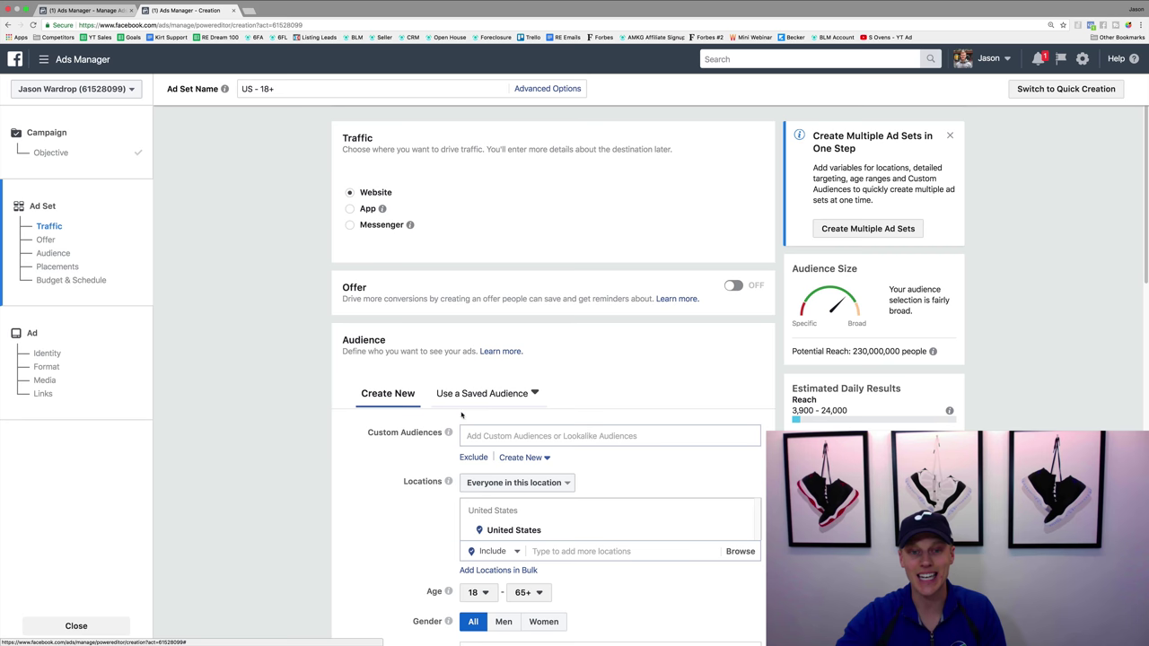
scroll(404, 454, down, 3)
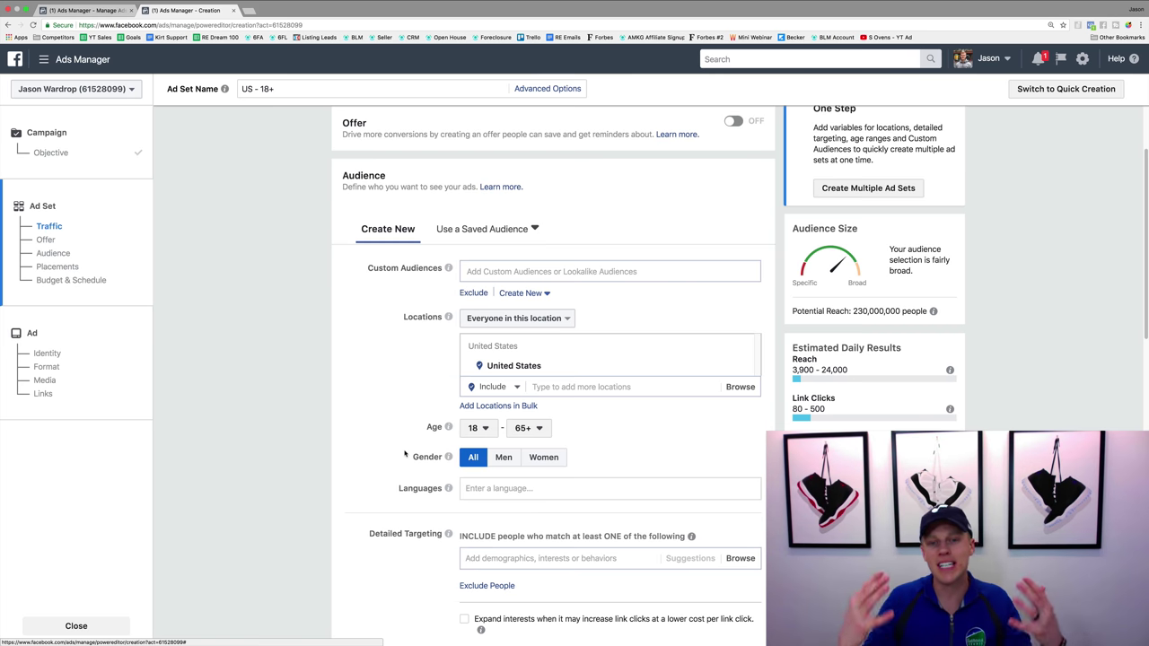
scroll(425, 430, down, 3)
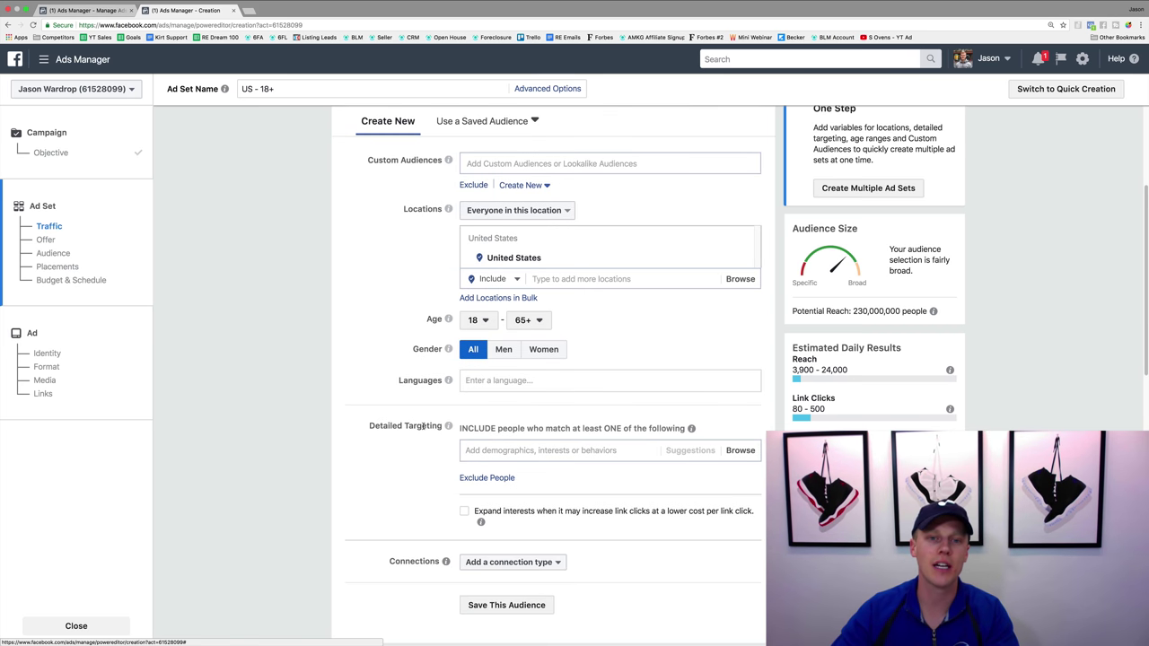
click(501, 450)
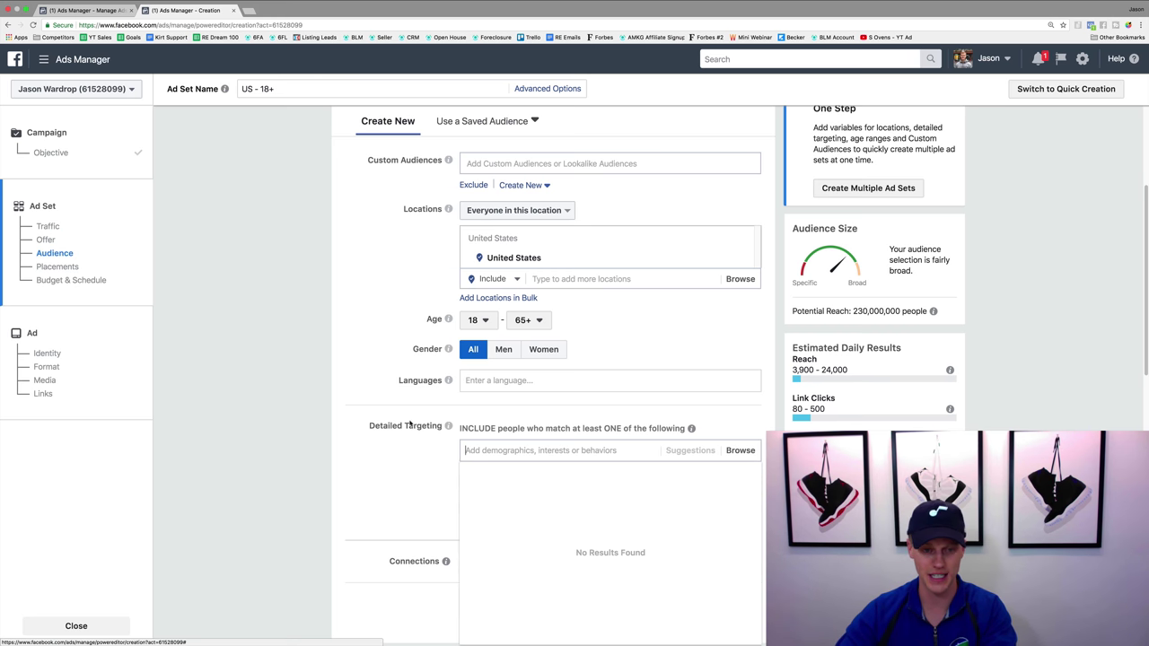
text(real estate agents)
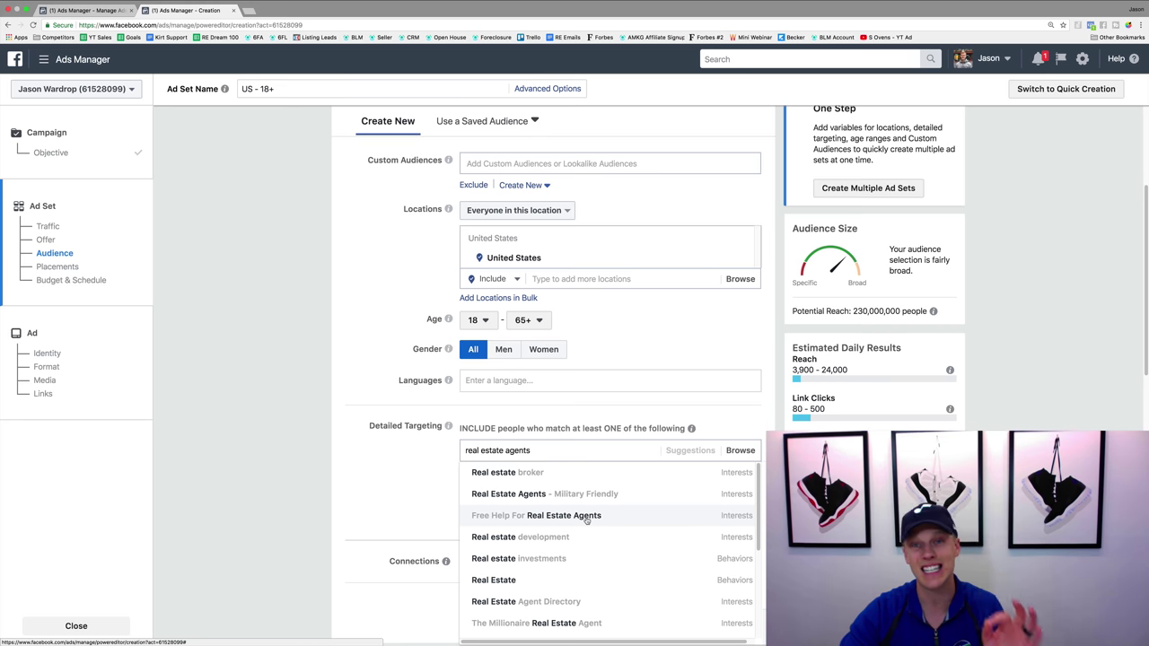
click(386, 473)
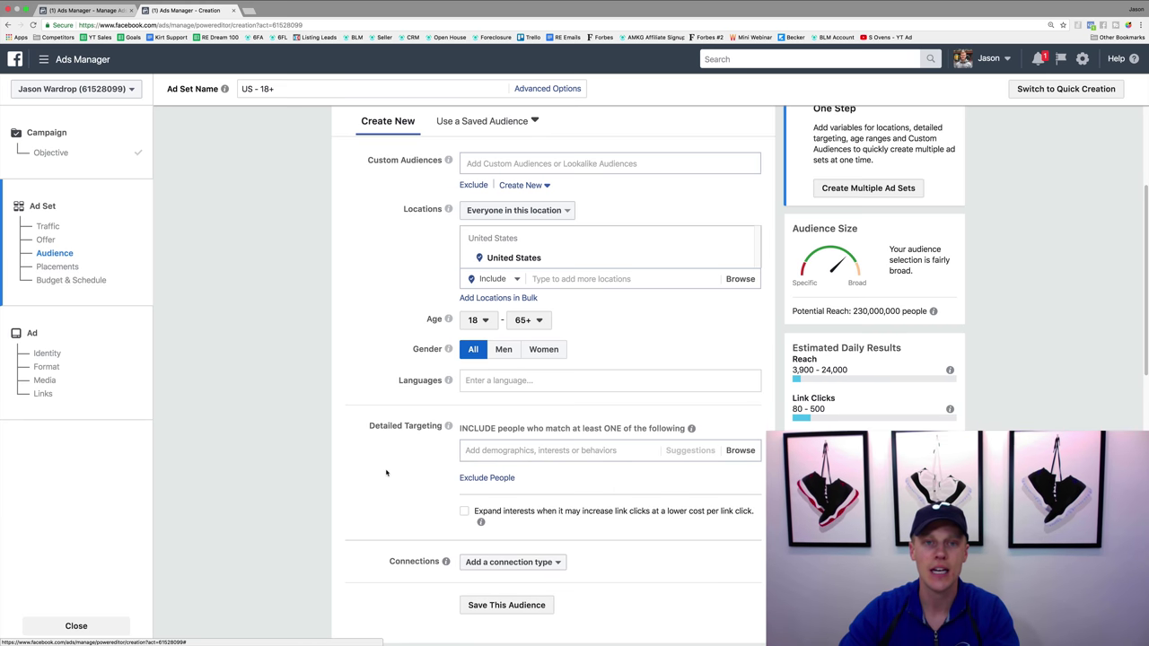
- Include the Lookalike (US, 1%) - Ashley Demo audience in the ad set
click(489, 166)
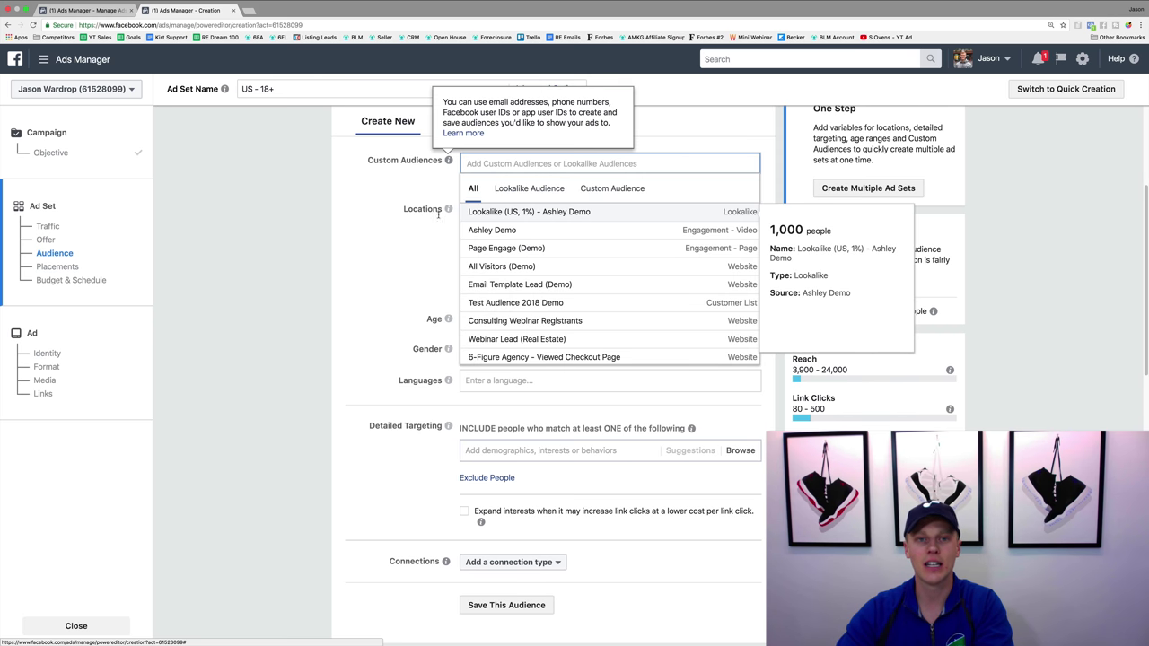
click(520, 190)
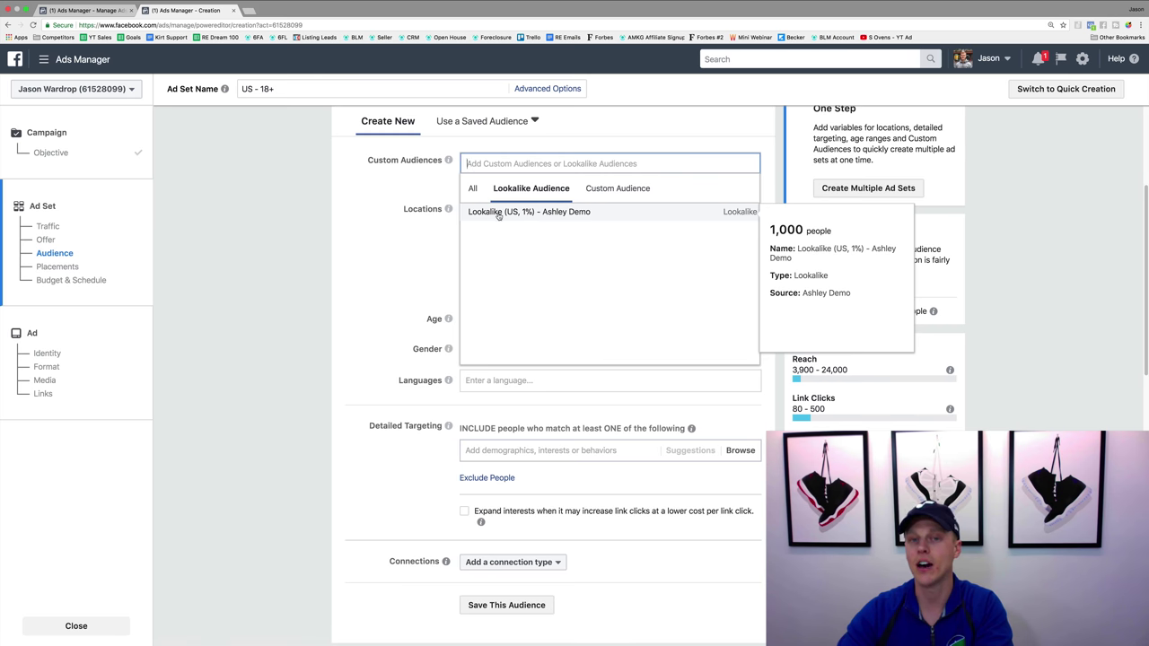
click(498, 213)
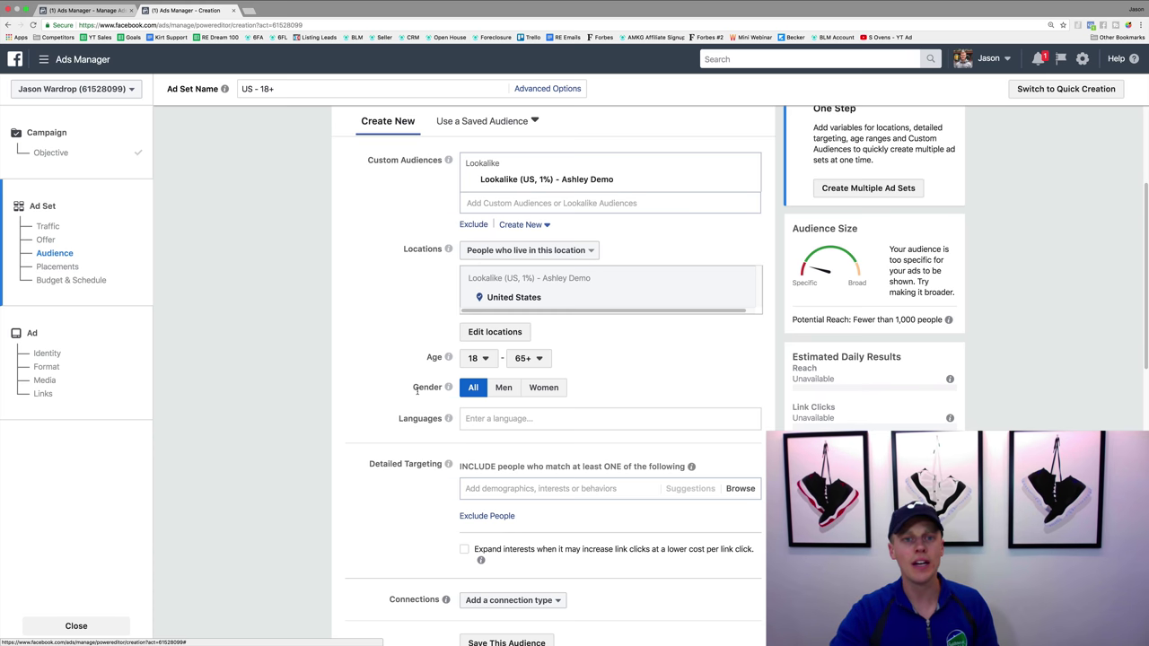
- Exclude the Ashley Demo source audience from the ad set
click(474, 225)
click(484, 260)
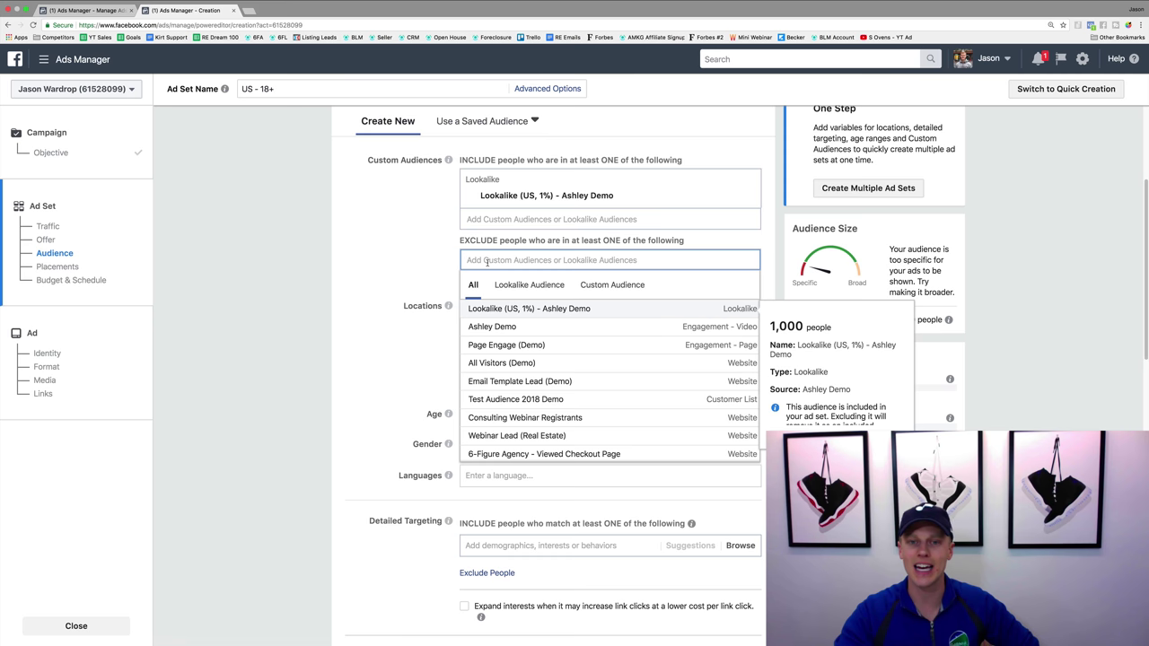
click(526, 328)
click(385, 280)
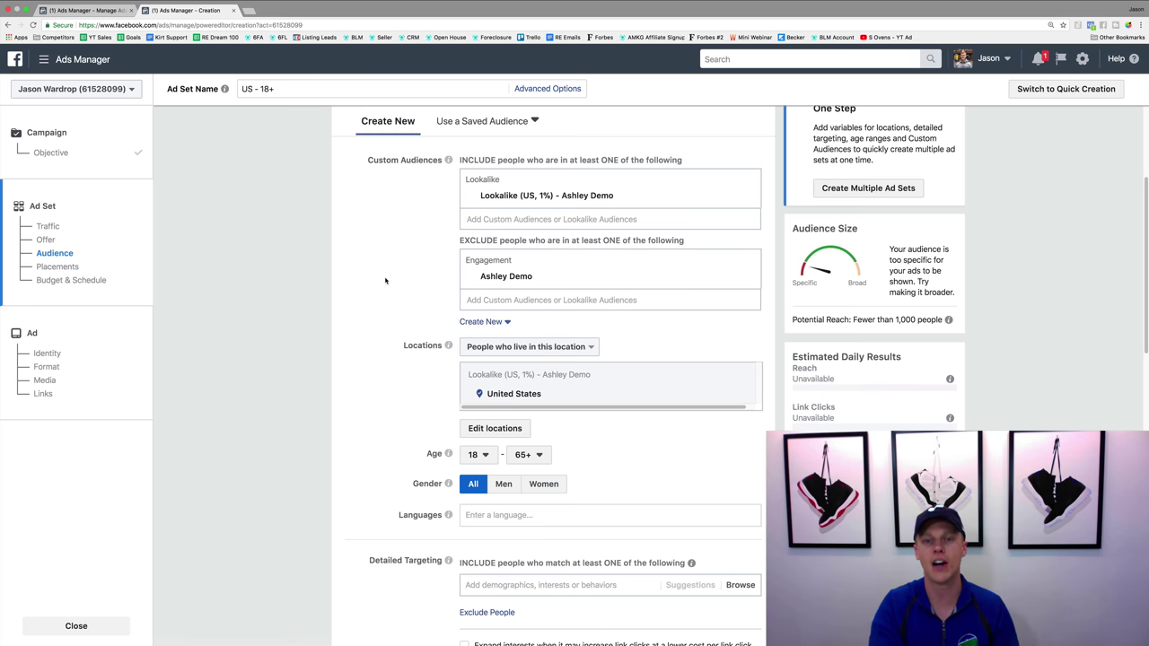
scroll(470, 300, down, 2)
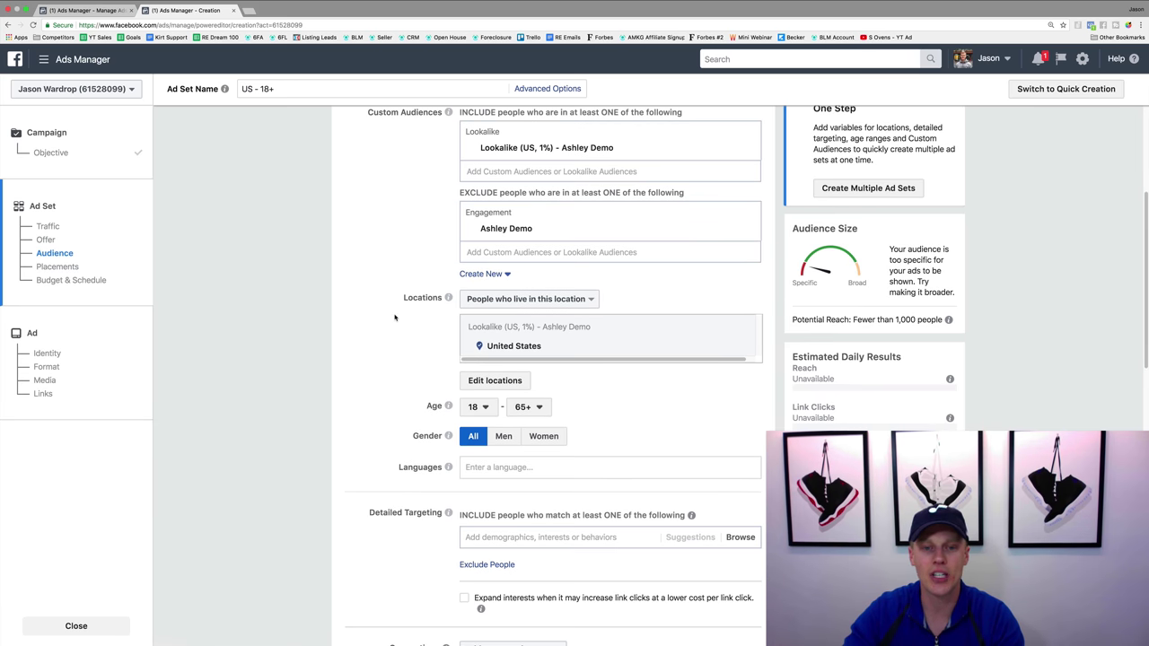
scroll(370, 444, down, 2)
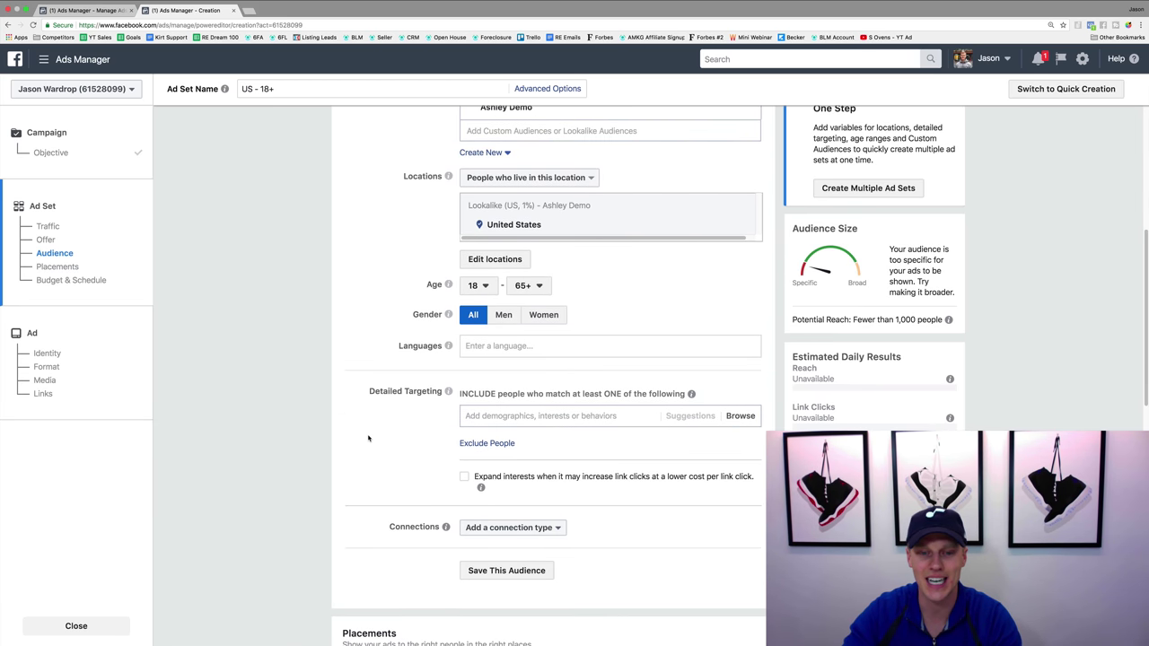
scroll(368, 438, up, 4)
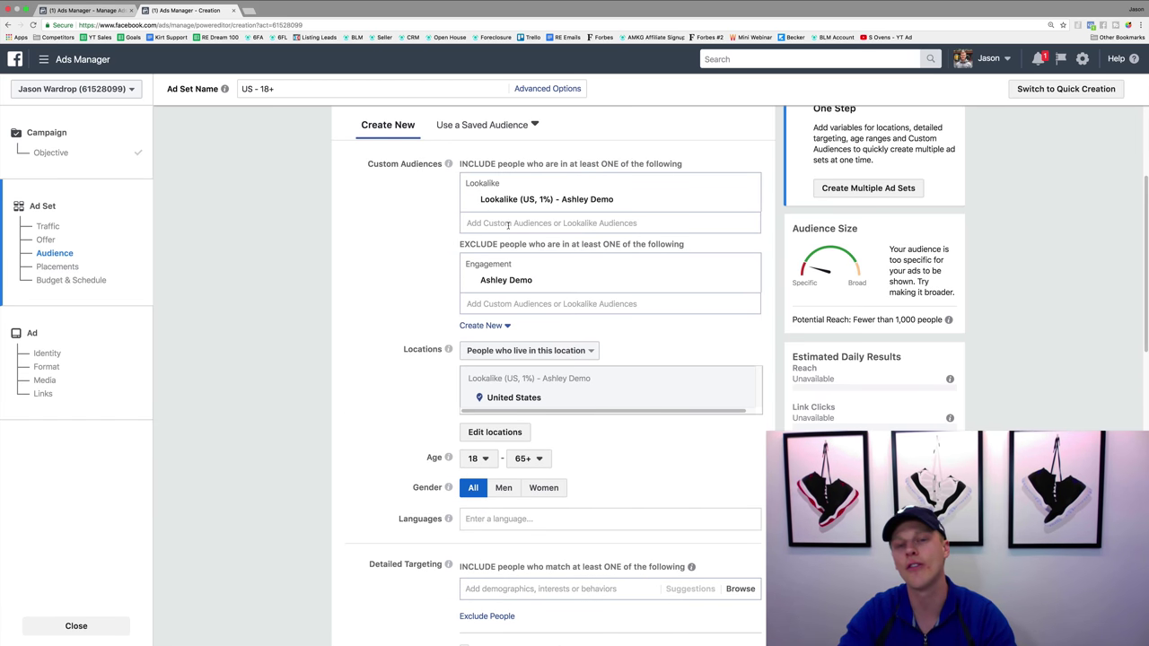
scroll(421, 323, down, 15)
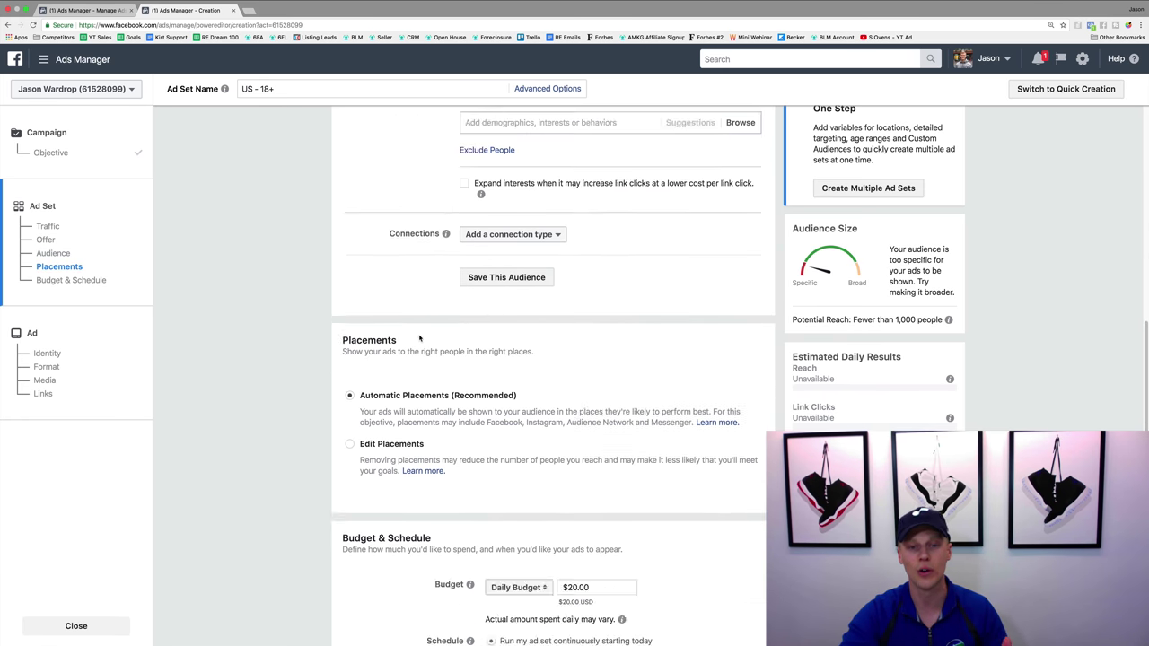
scroll(418, 338, down, 8)
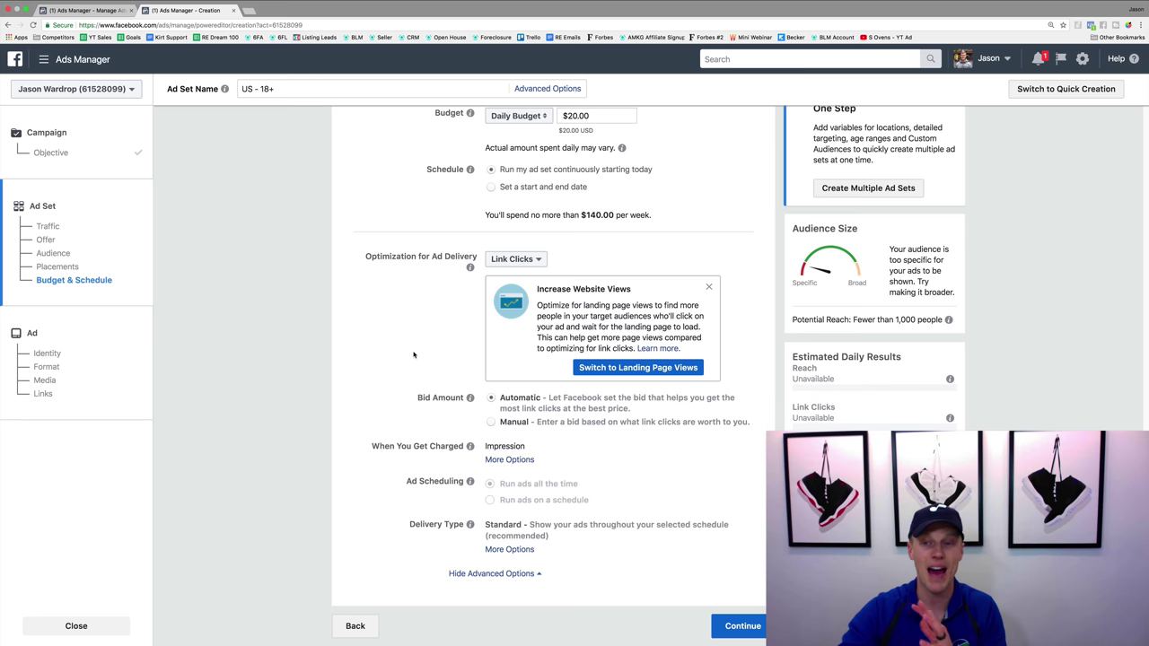
scroll(414, 355, up, 10)
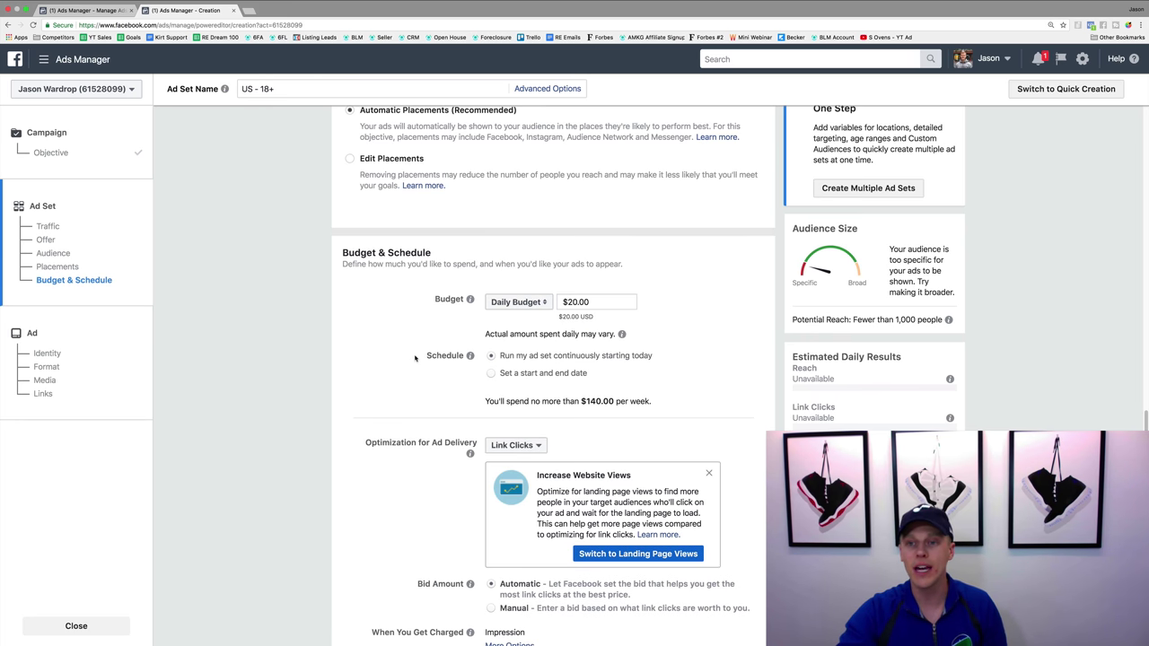